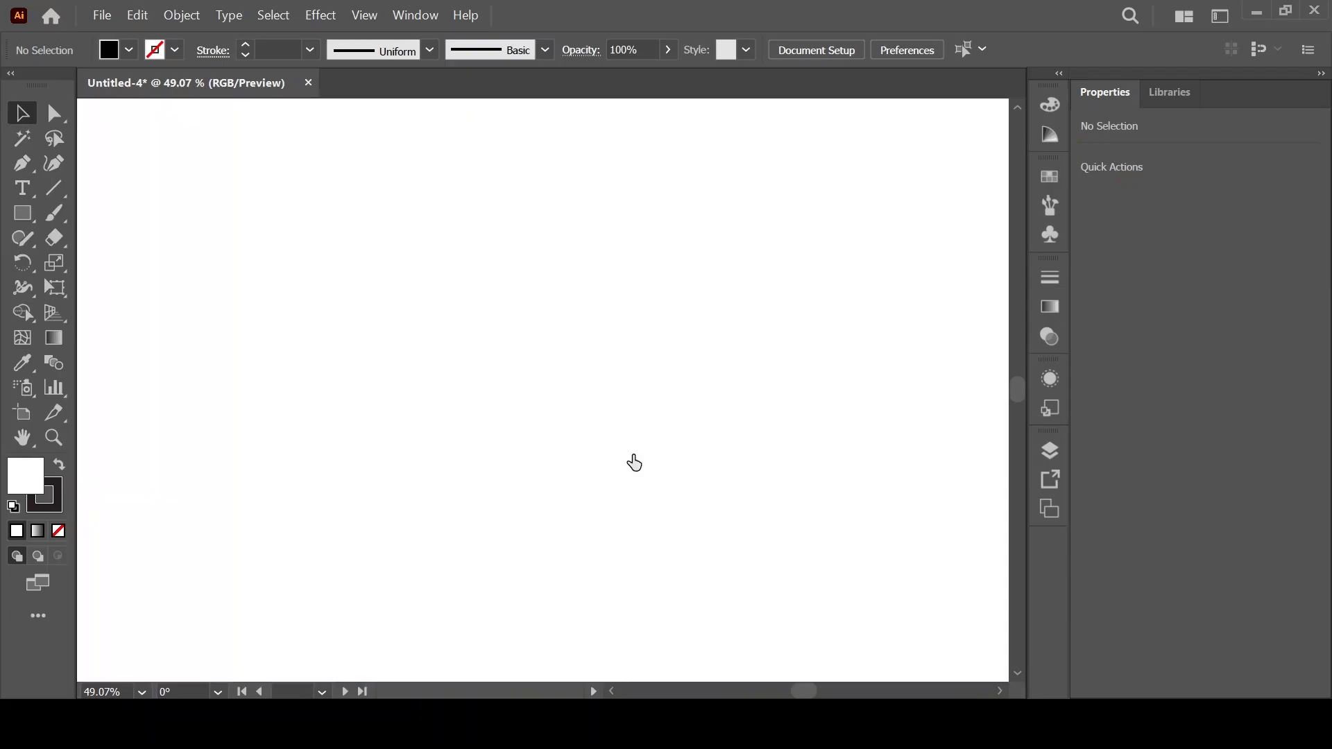
- Draw an unfilled circle about 1605 px in diameter, centred horizontally and vertically on the artboard
left_click(25, 214)
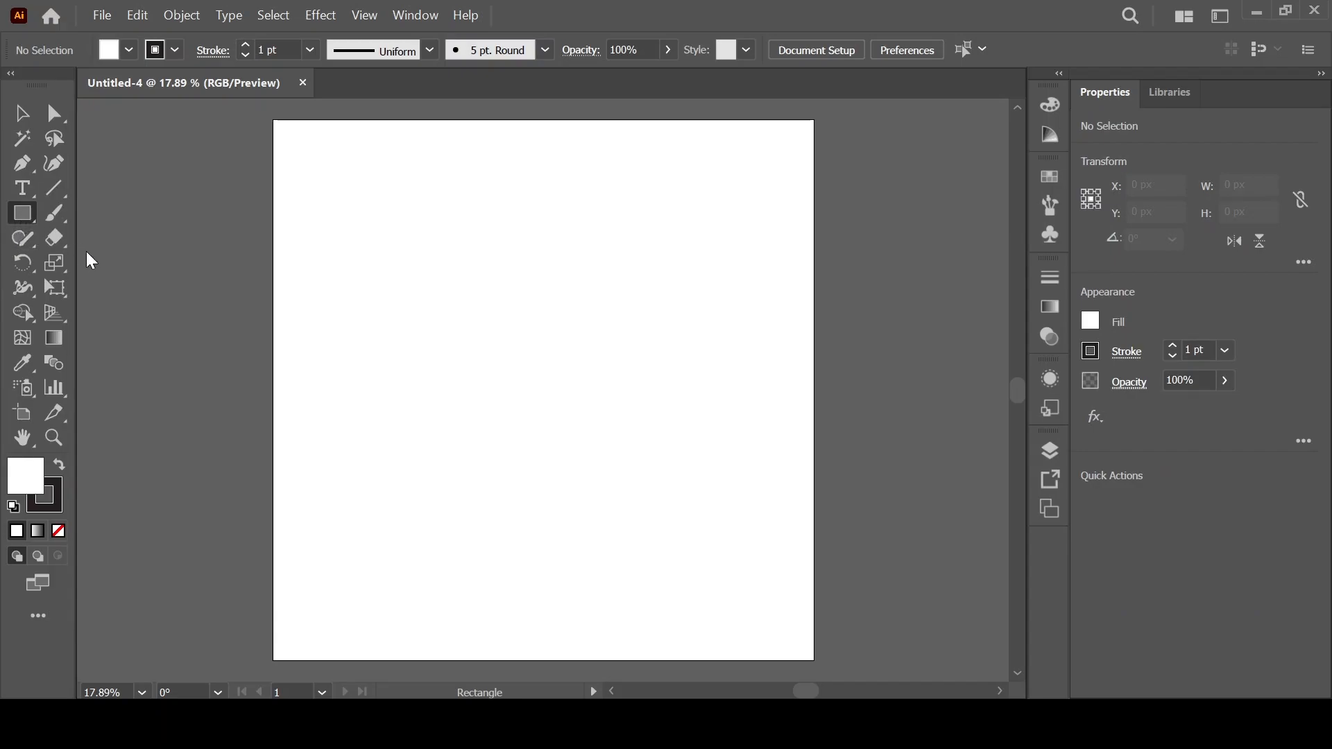
key("l")
mouse_move(321, 174)
left_mouse_down()
mouse_move(544, 467)
mouse_move(715, 631)
mouse_move(693, 607)
left_mouse_up()
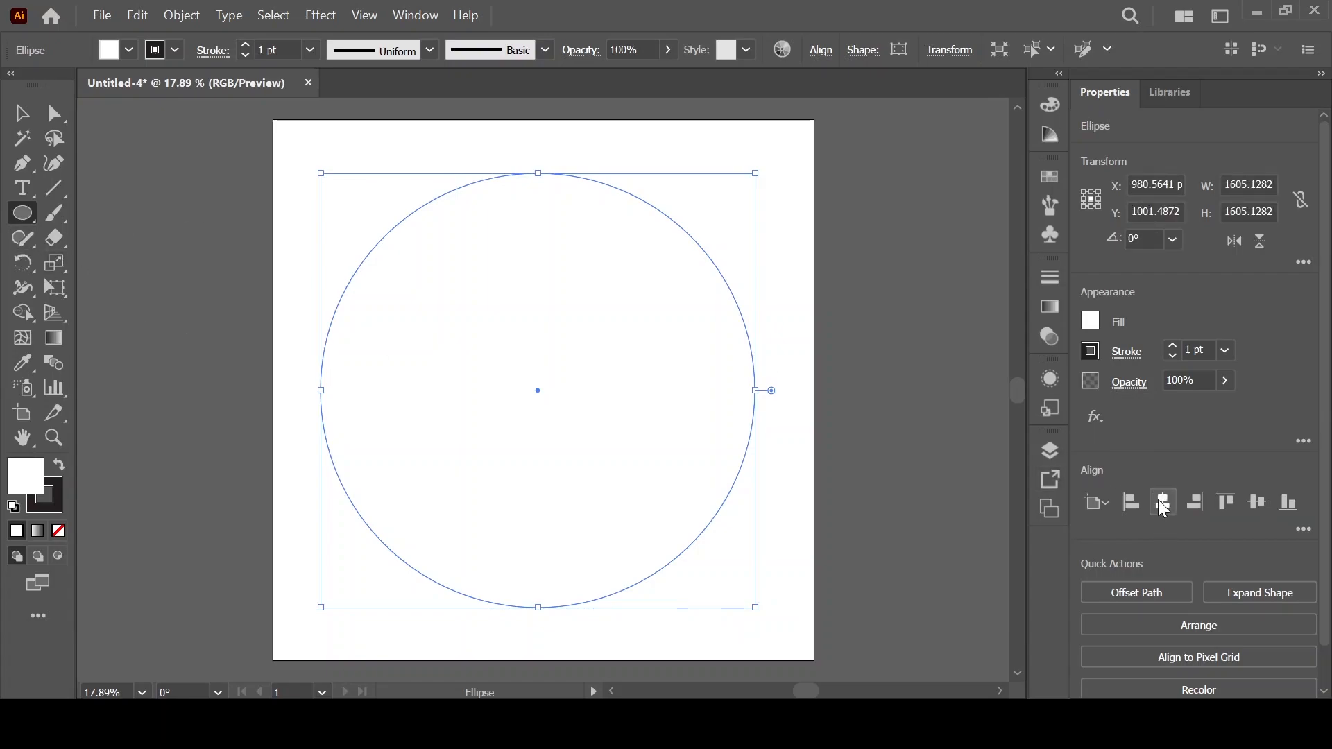
left_click(1164, 505)
left_click(1261, 515)
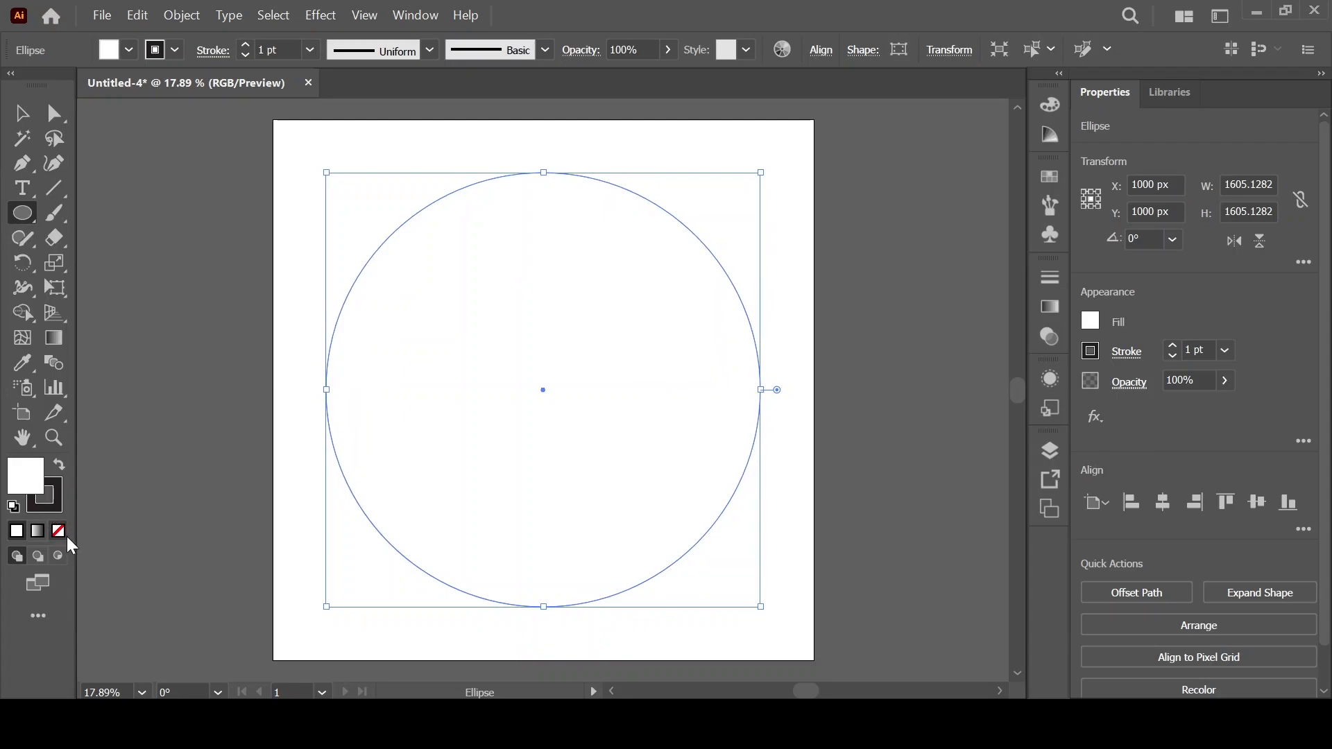
left_click(59, 531)
left_click(55, 502)
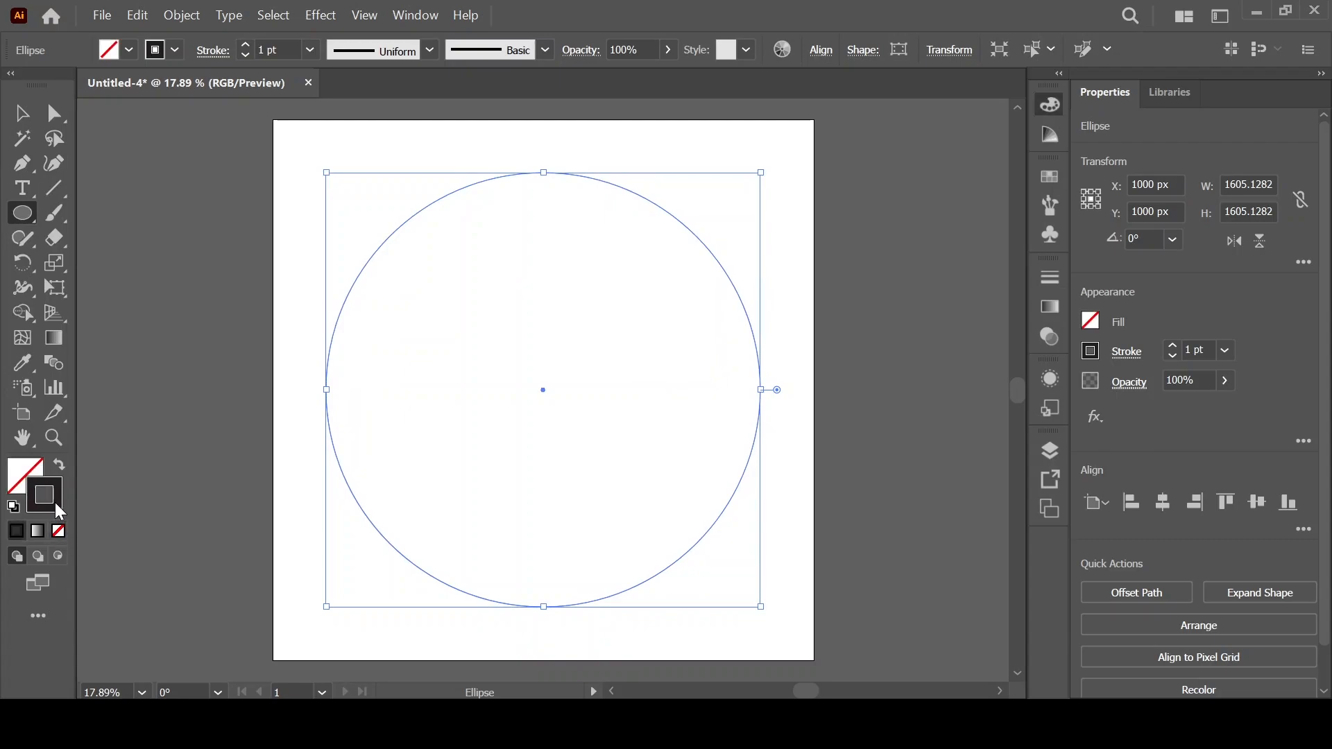
- Duplicate the circle in place and shrink the copy into a centred inner circle, forming a ring about 132 px wide
left_click(23, 114)
key("a")
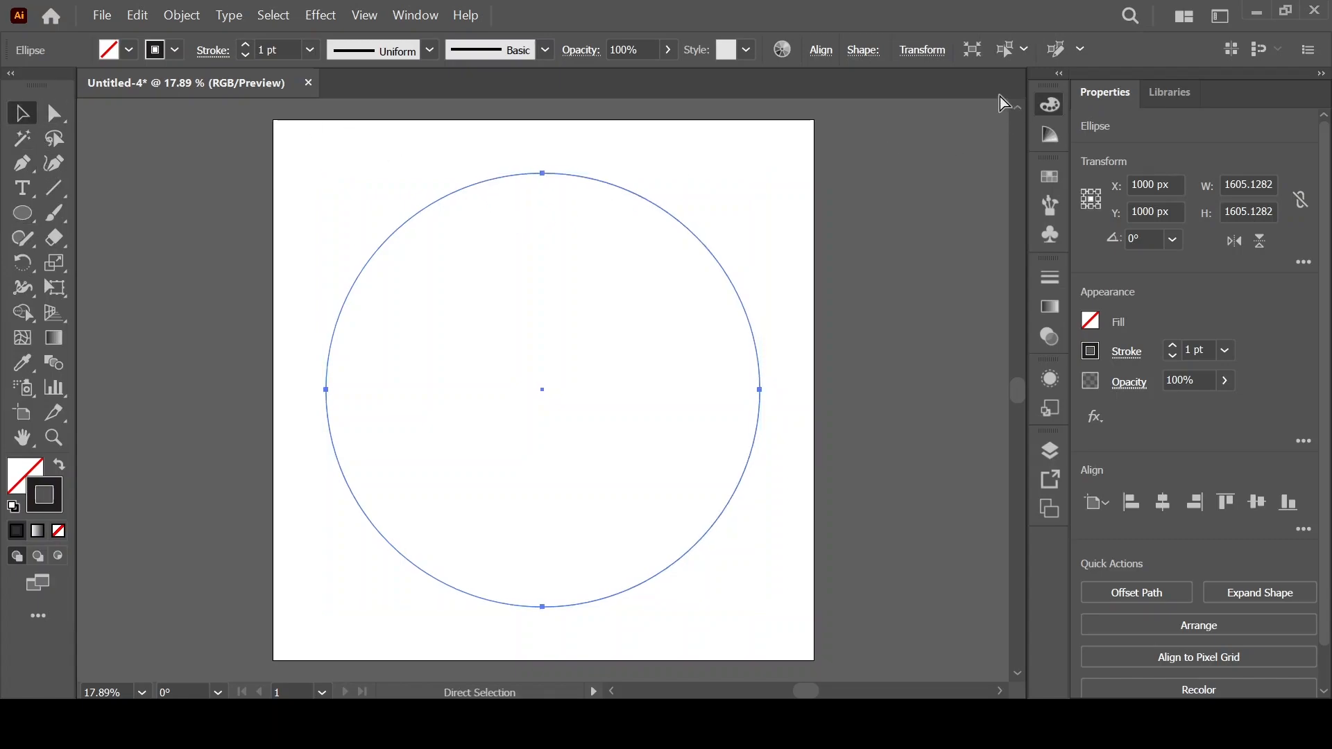
key("v")
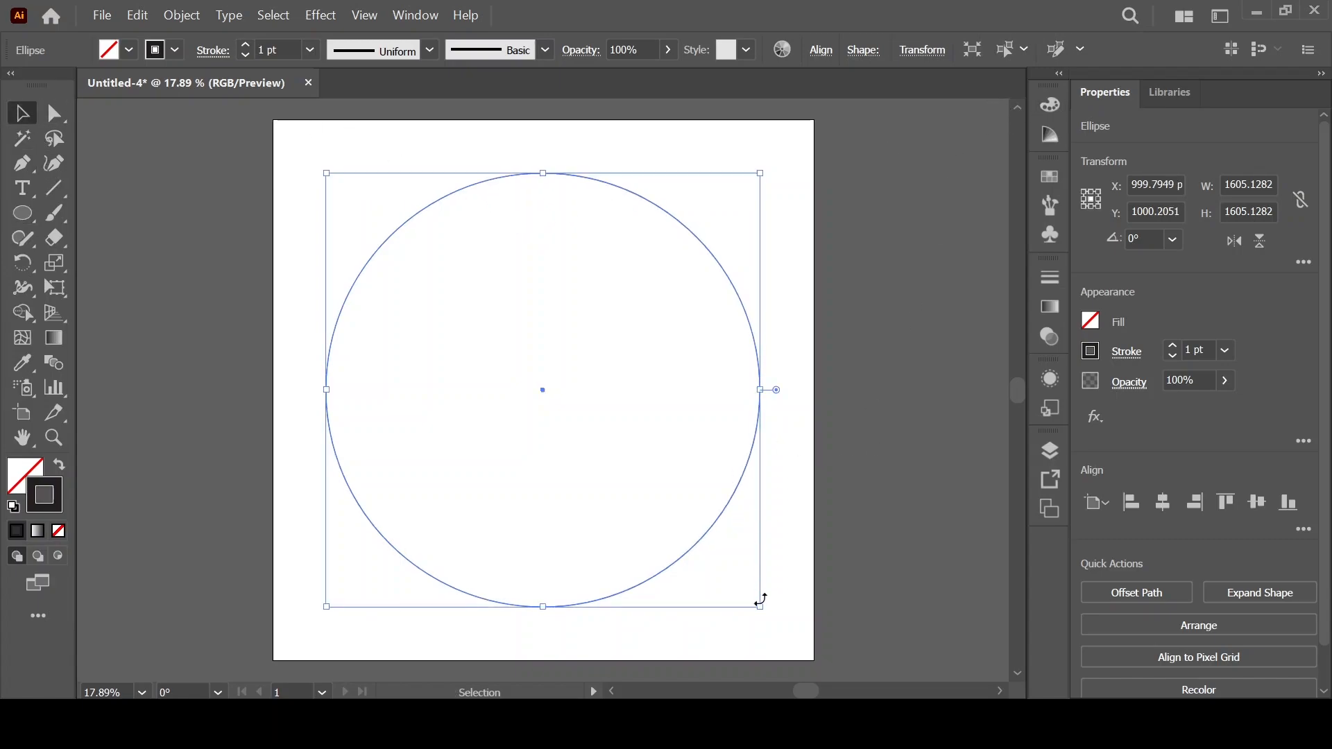
left_click_drag(761, 606, 714, 550)
left_click(1163, 502)
left_click(1258, 503)
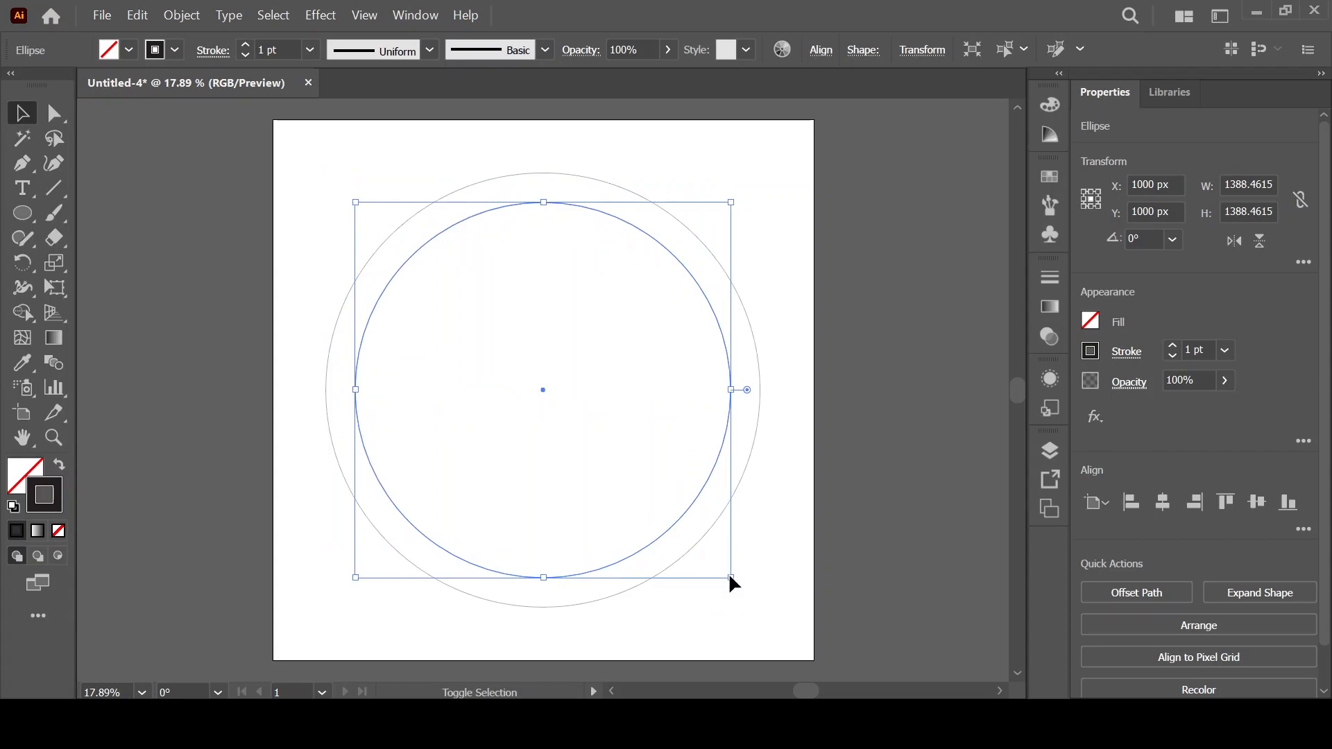
left_click_drag(730, 578, 724, 565)
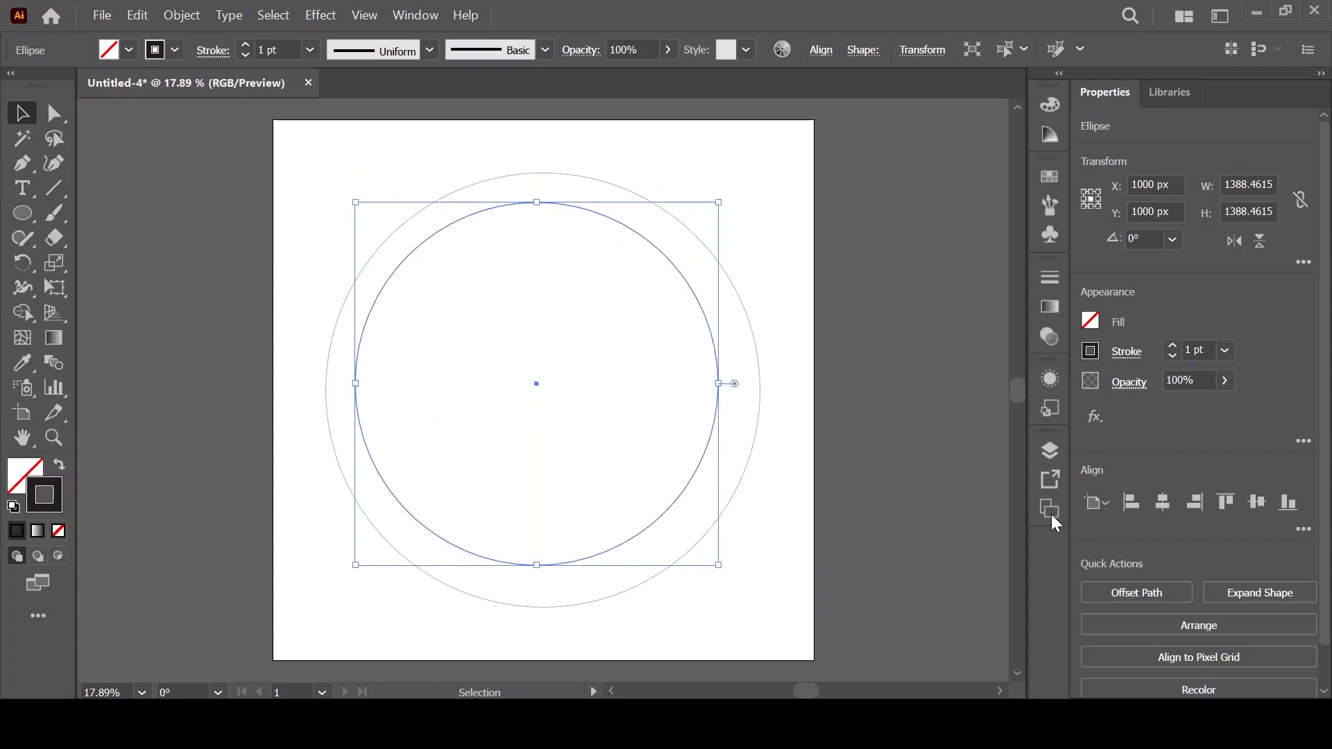
left_click(1260, 503)
left_click(923, 389)
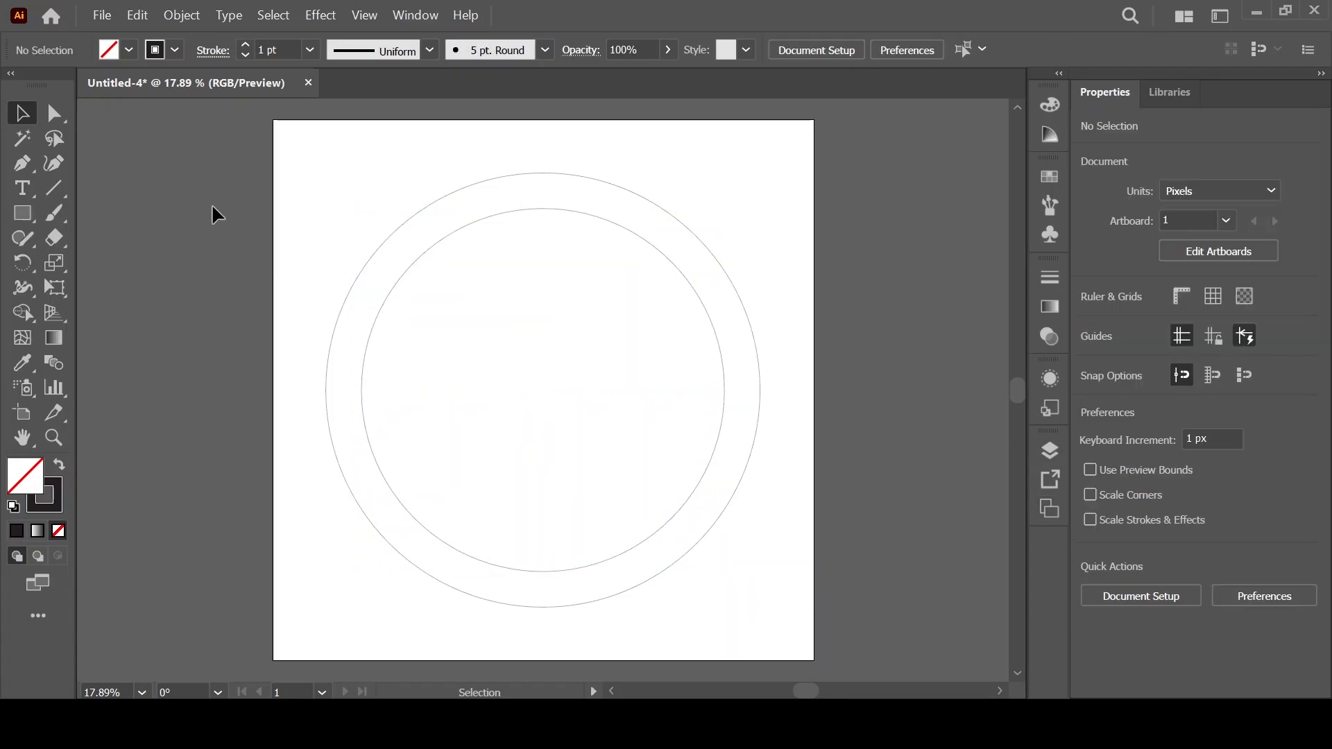
- Draw a rectangle about 957 × 934 px from the circles' centre, covering their upper-right quarter
left_click(22, 215)
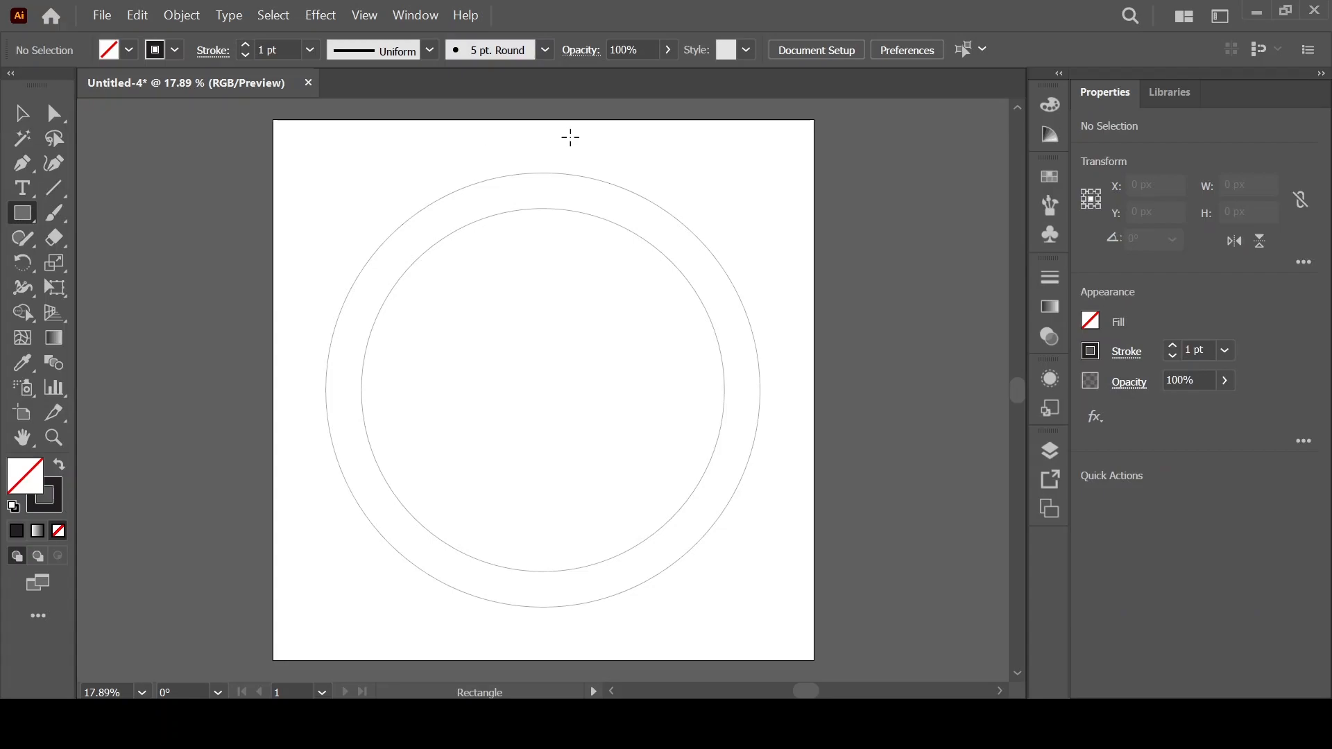
left_click_drag(543, 137, 802, 390)
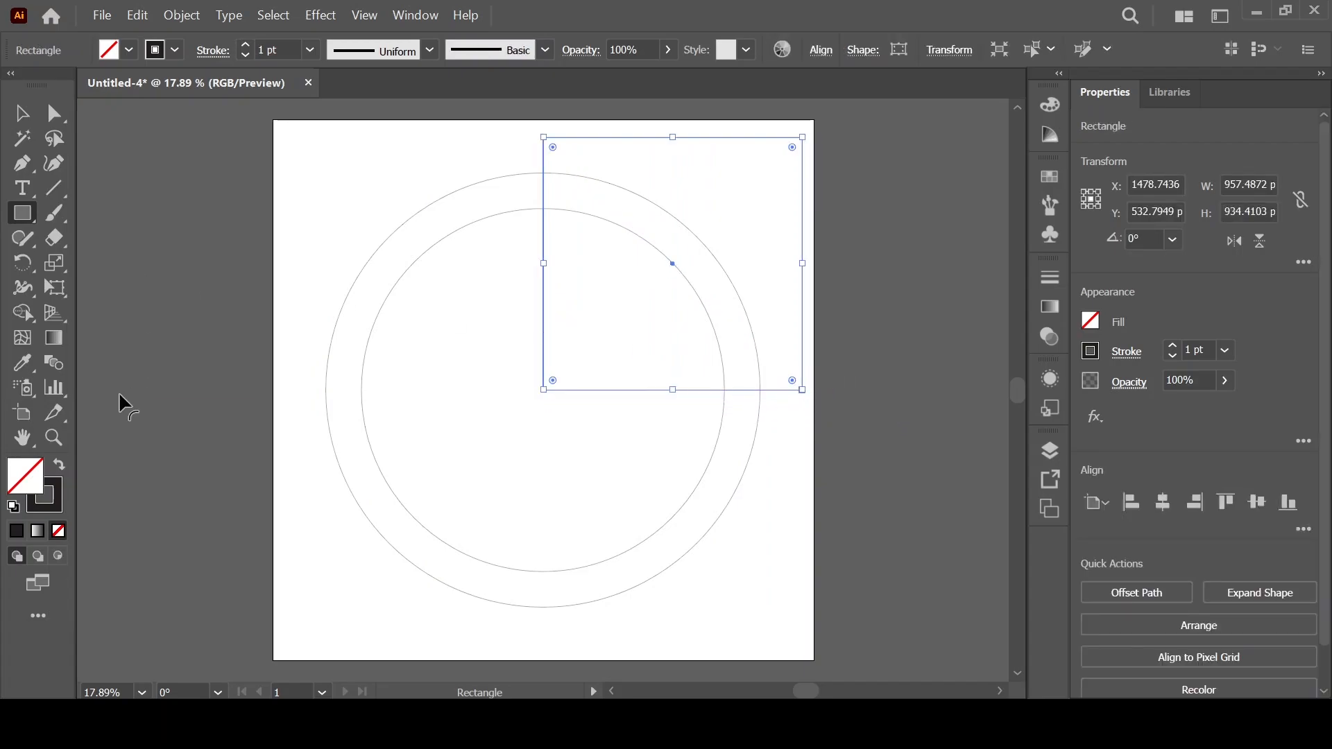
left_click(22, 113)
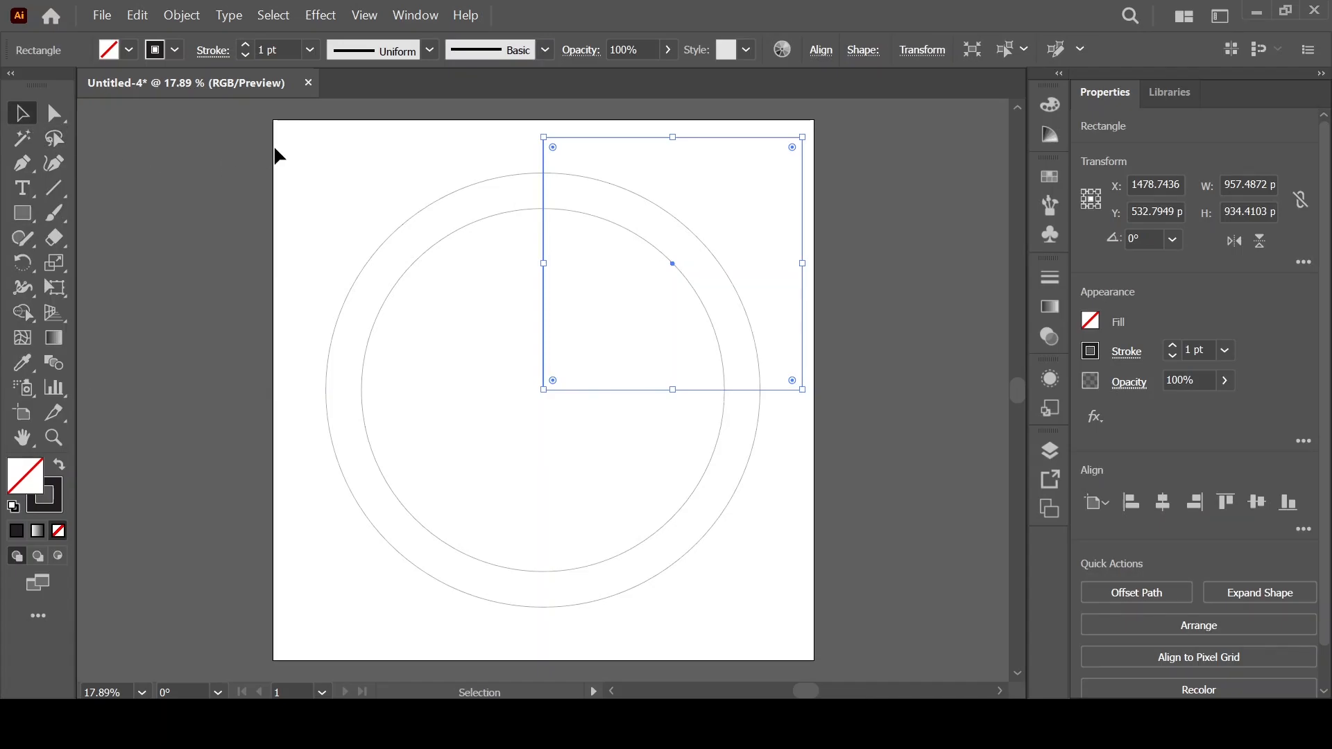
- Use Shape Builder to cut away the rectangle, the ring's upper-right quarter and the inner disc
left_click_drag(304, 141, 787, 605)
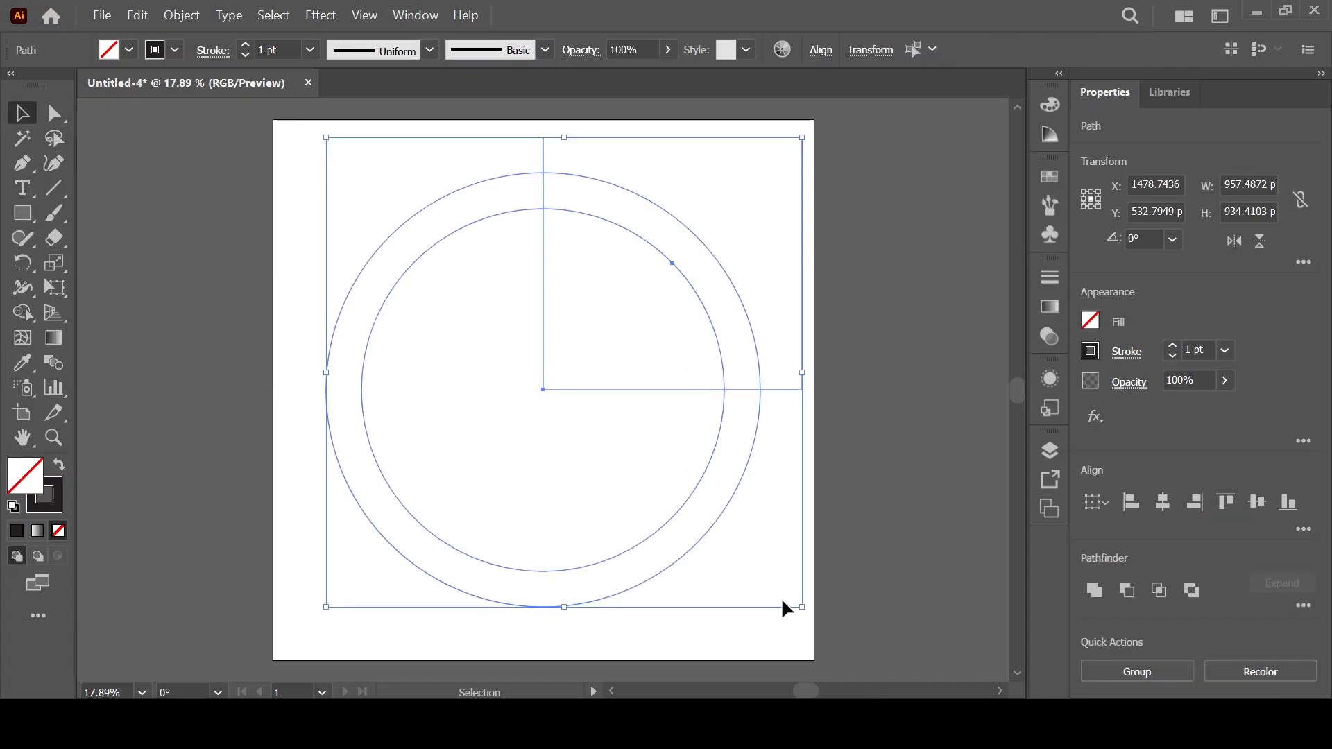
left_click(22, 312)
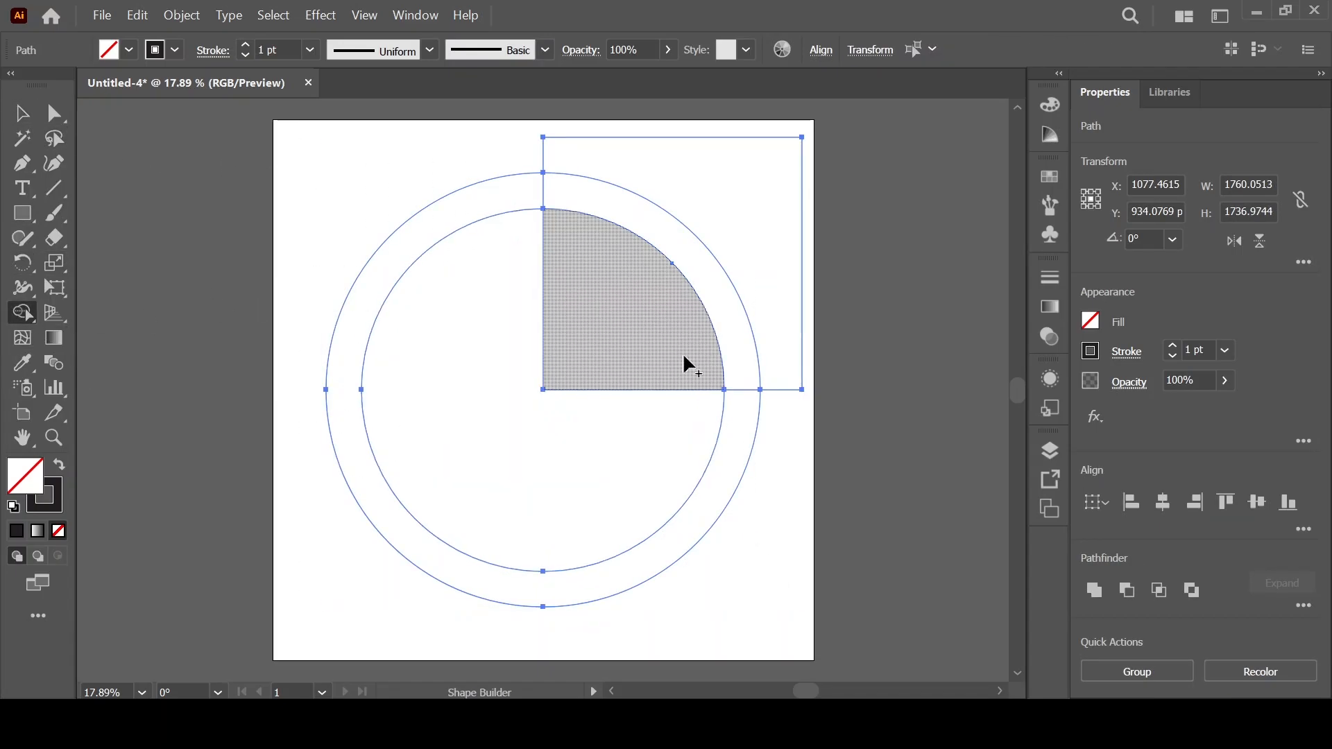
left_click(698, 179, "alt")
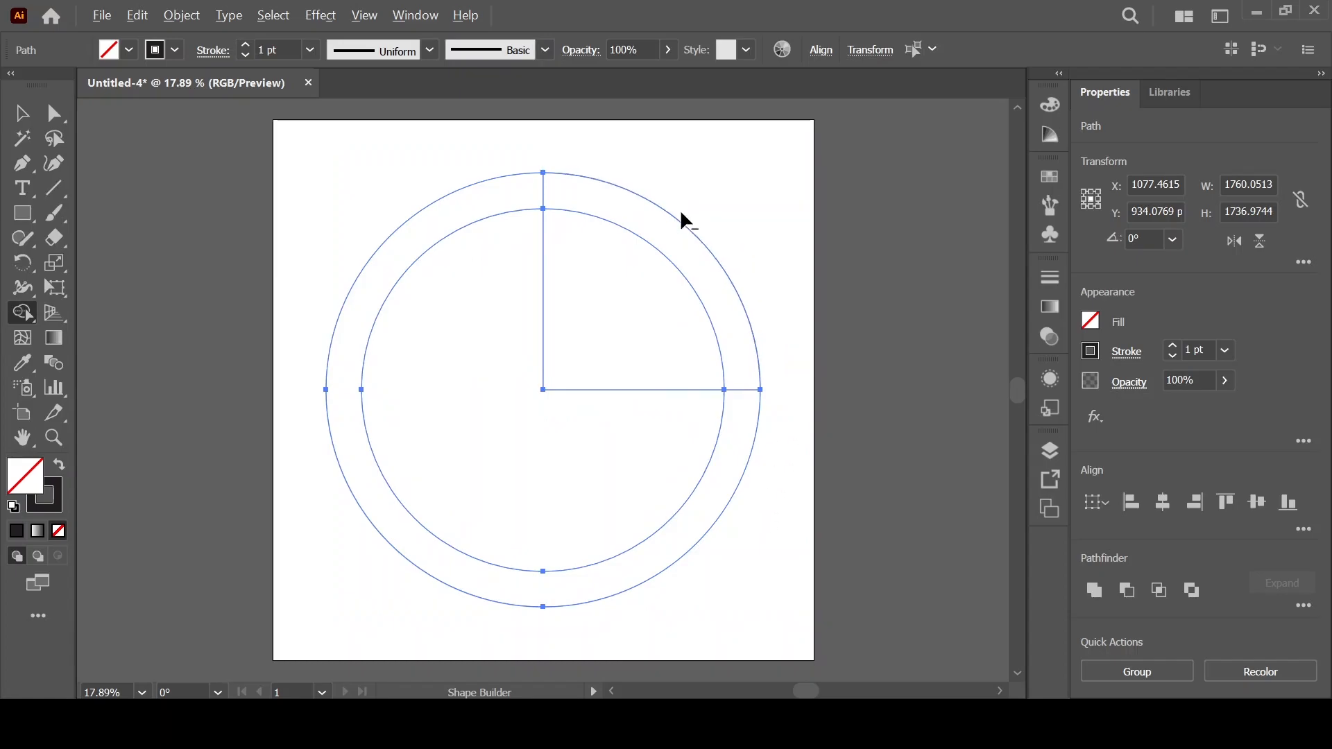
left_click(677, 217, "alt")
left_click(670, 263, "alt")
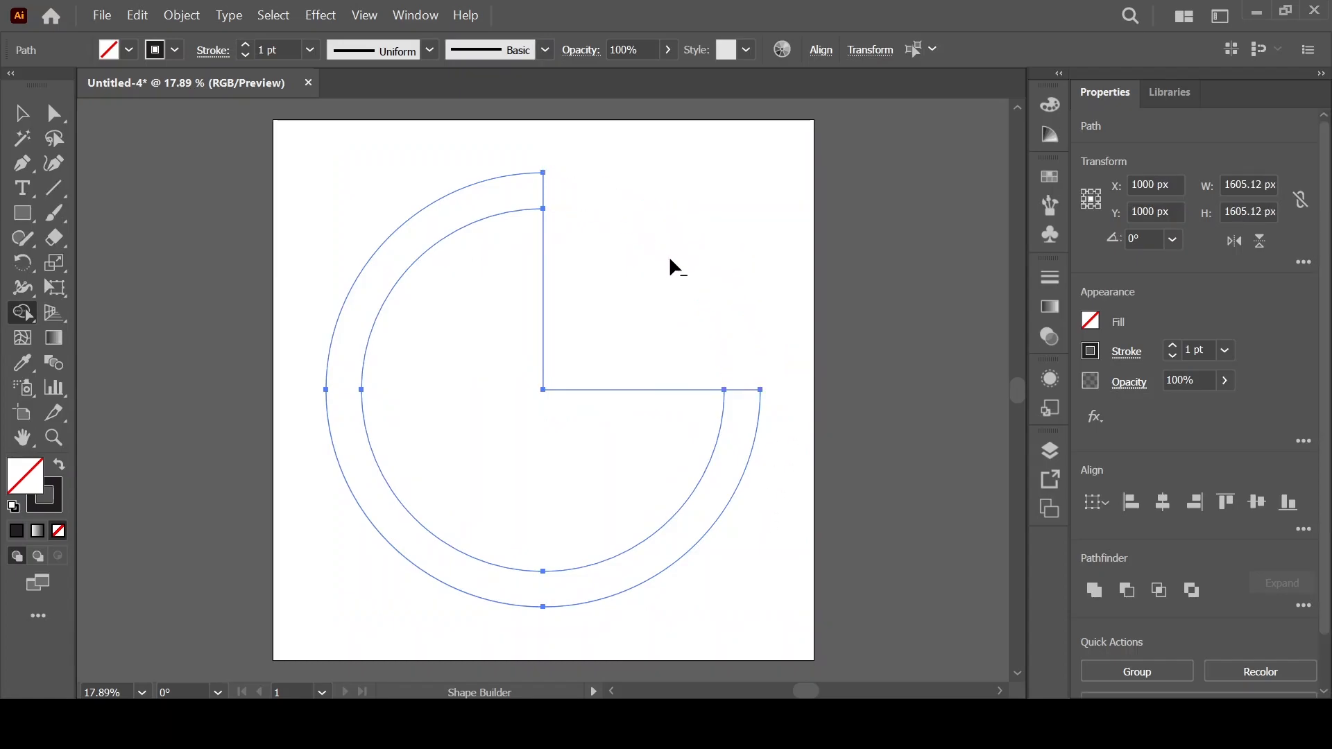
left_click(541, 273, "alt")
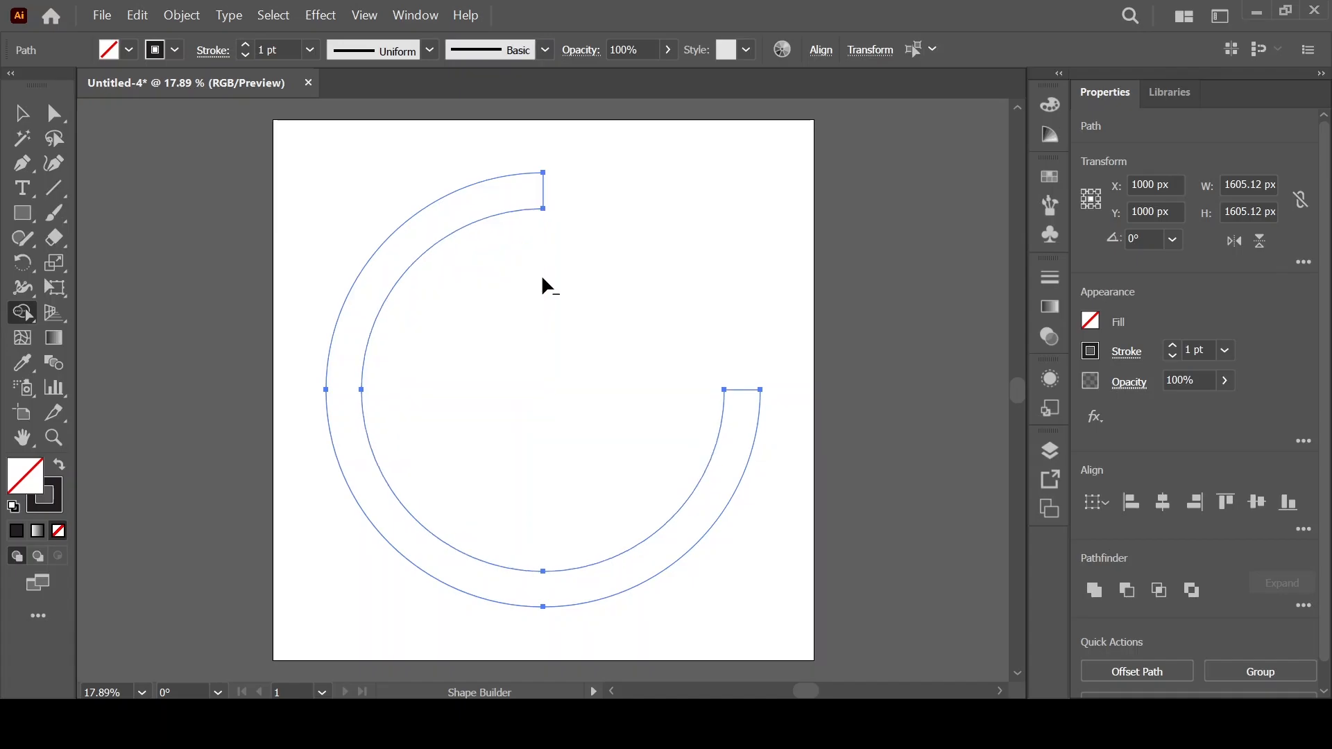
left_click(25, 121)
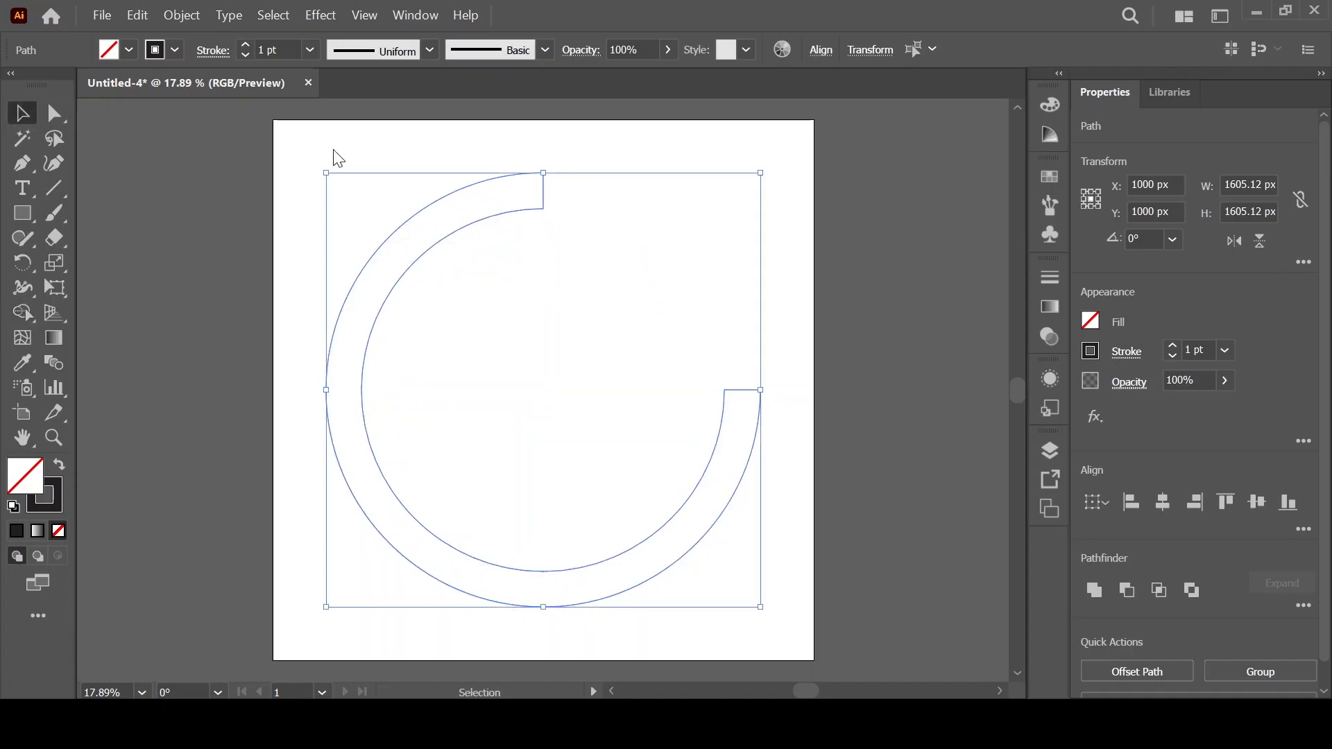
left_click(399, 138)
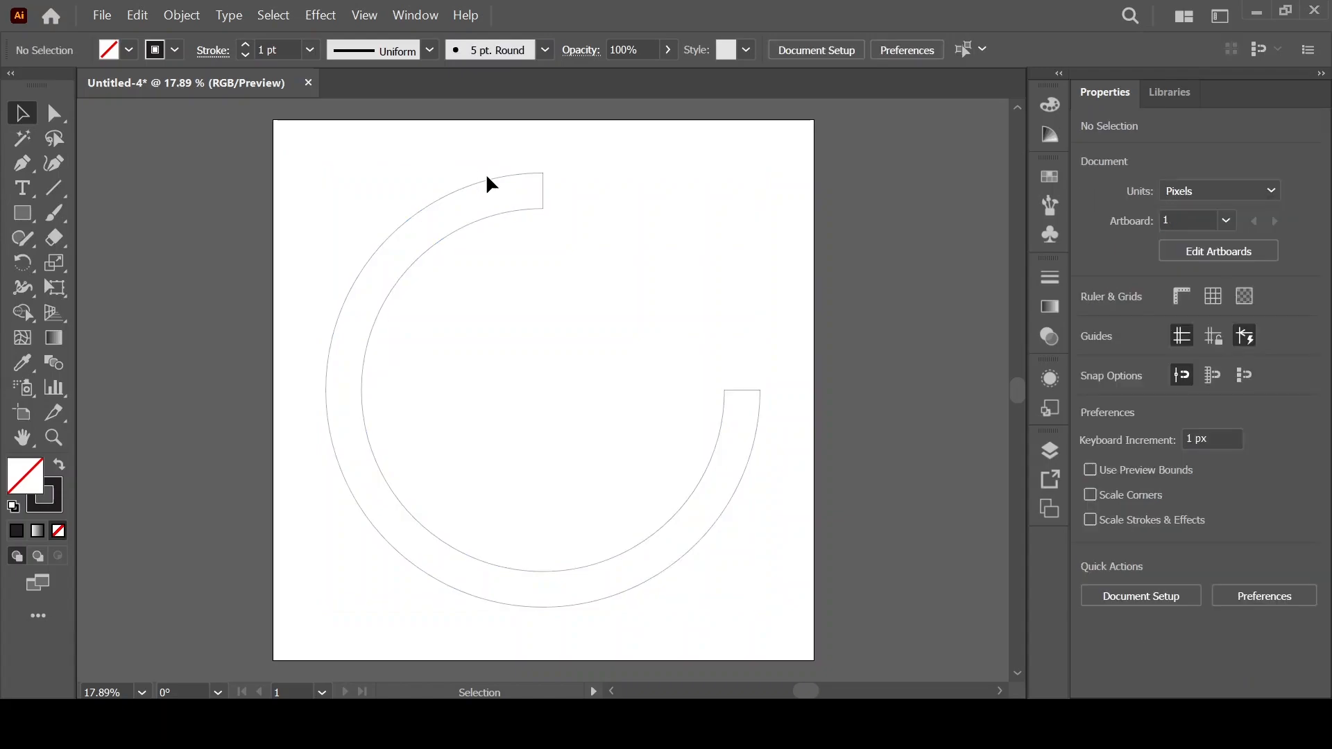
- Extend the ring's upper end with a rectangle about 399 × 132 px and round its lower-right corner
left_click(28, 216)
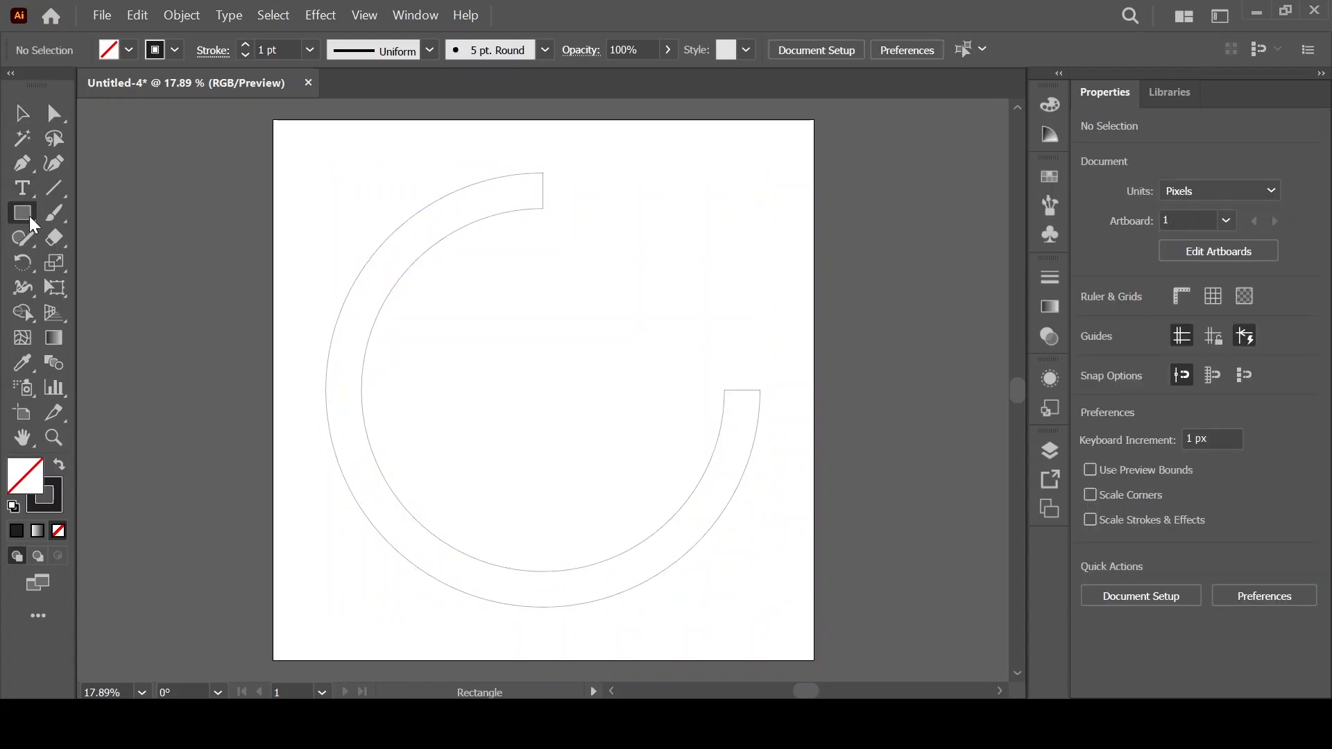
mouse_move(543, 173)
left_mouse_down()
mouse_move(551, 207)
mouse_move(652, 208)
left_mouse_up()
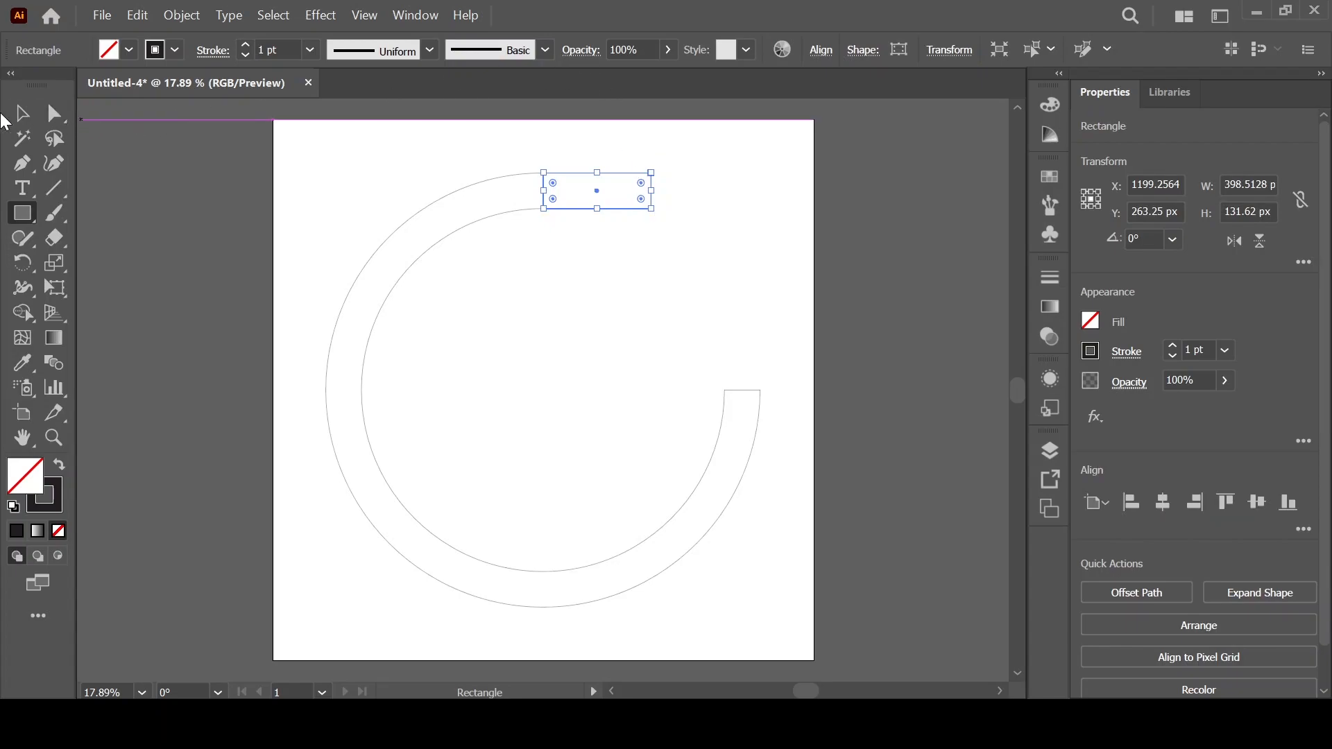
left_click(23, 115)
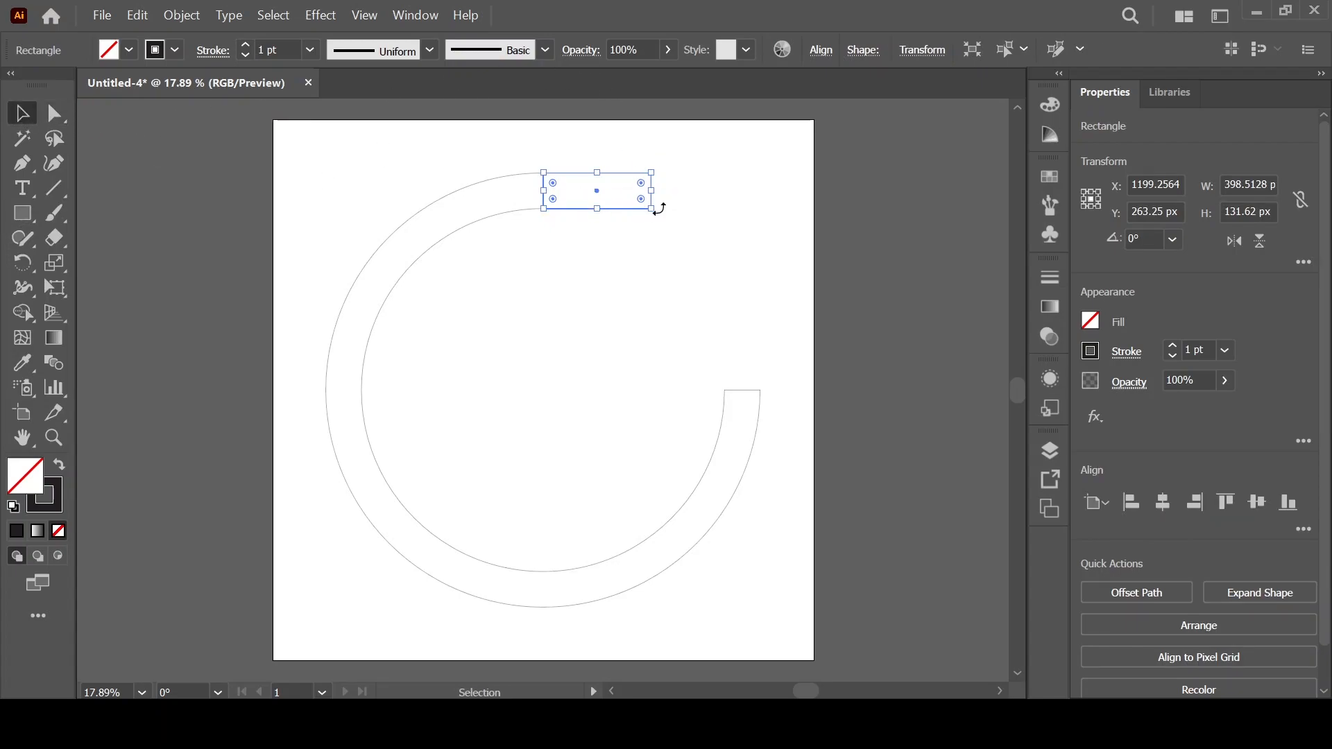
left_click_drag(641, 200, 605, 170)
left_click(749, 170)
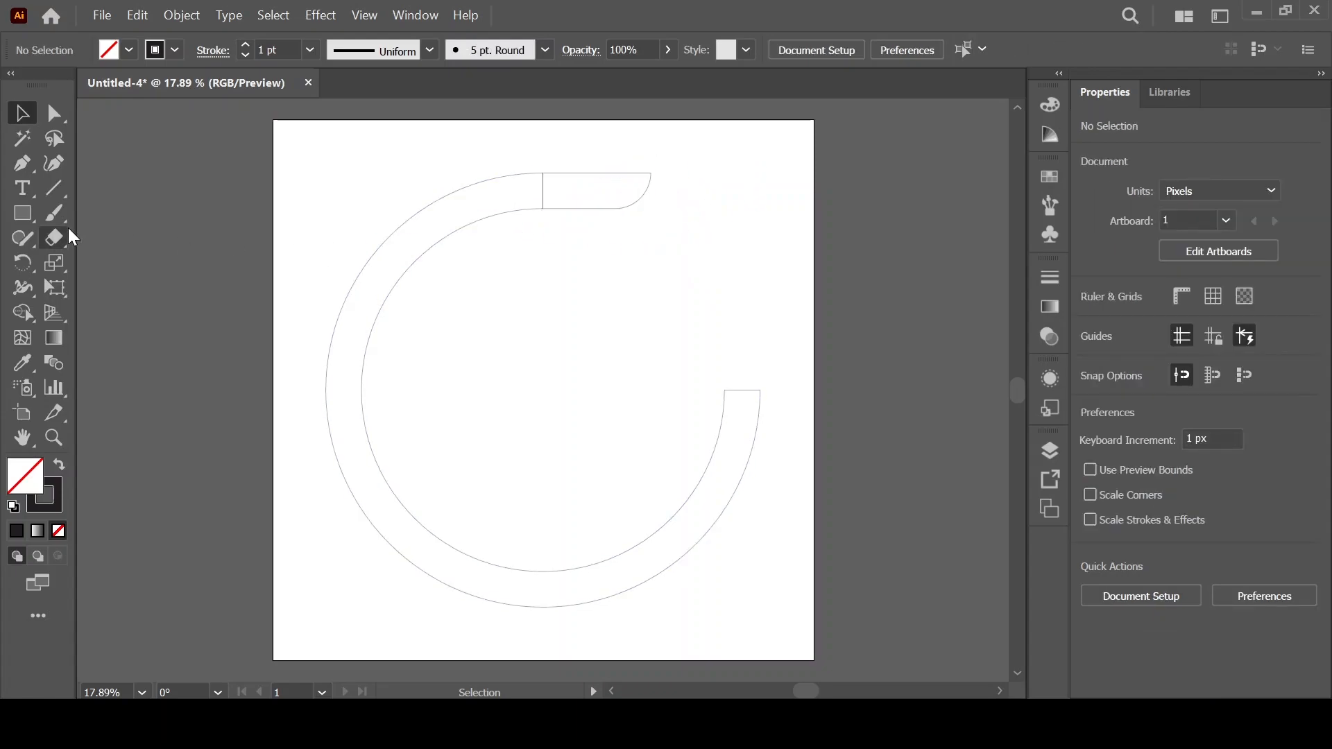
- Draw a horizontal bar about 578 × 132 px and place it on the ring's right end, flush with the outer edge
left_click(14, 214)
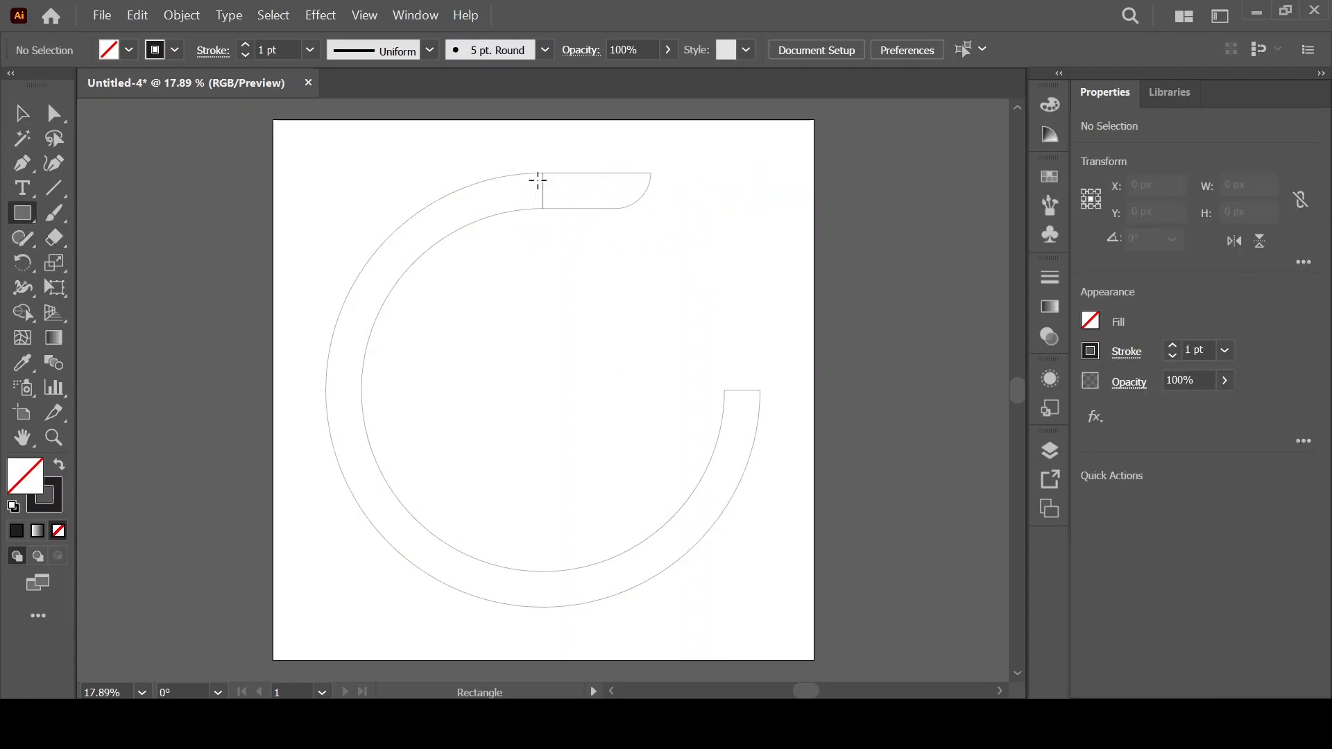
left_click_drag(543, 173, 736, 353)
left_click(22, 113)
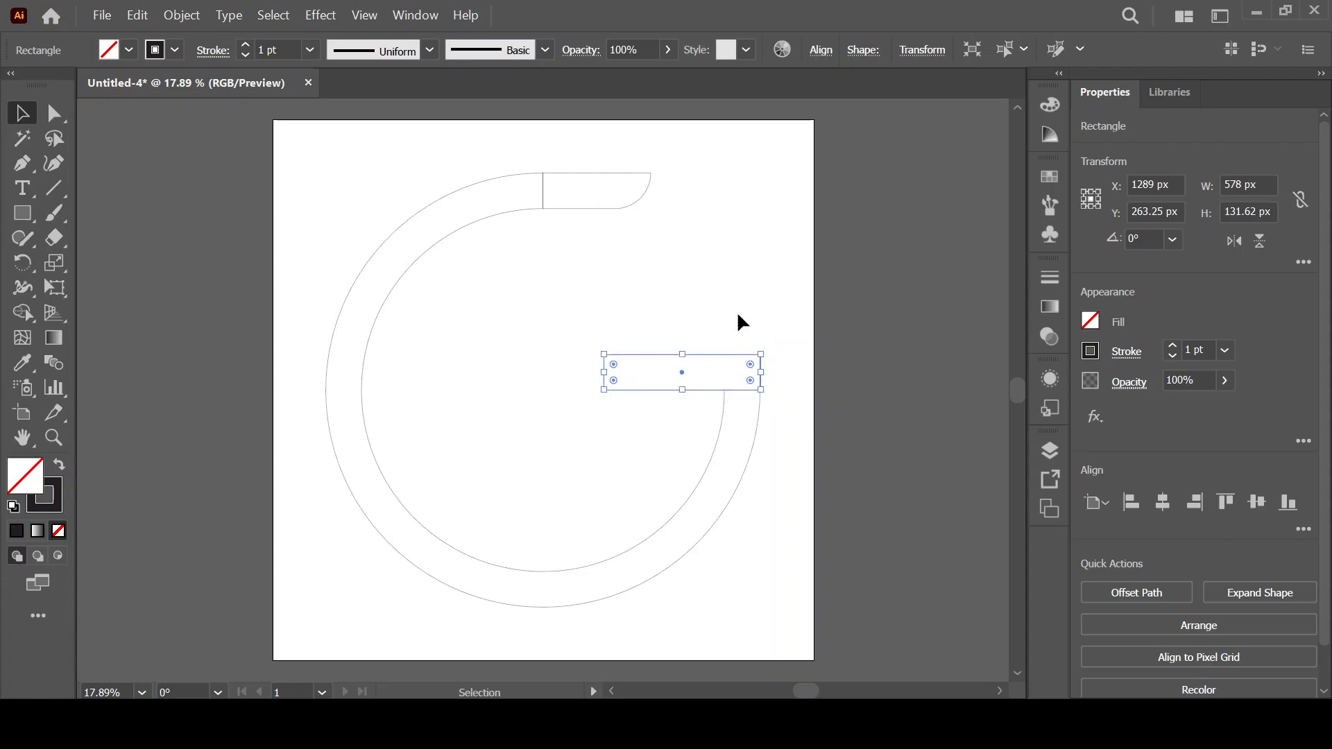
left_click(732, 264)
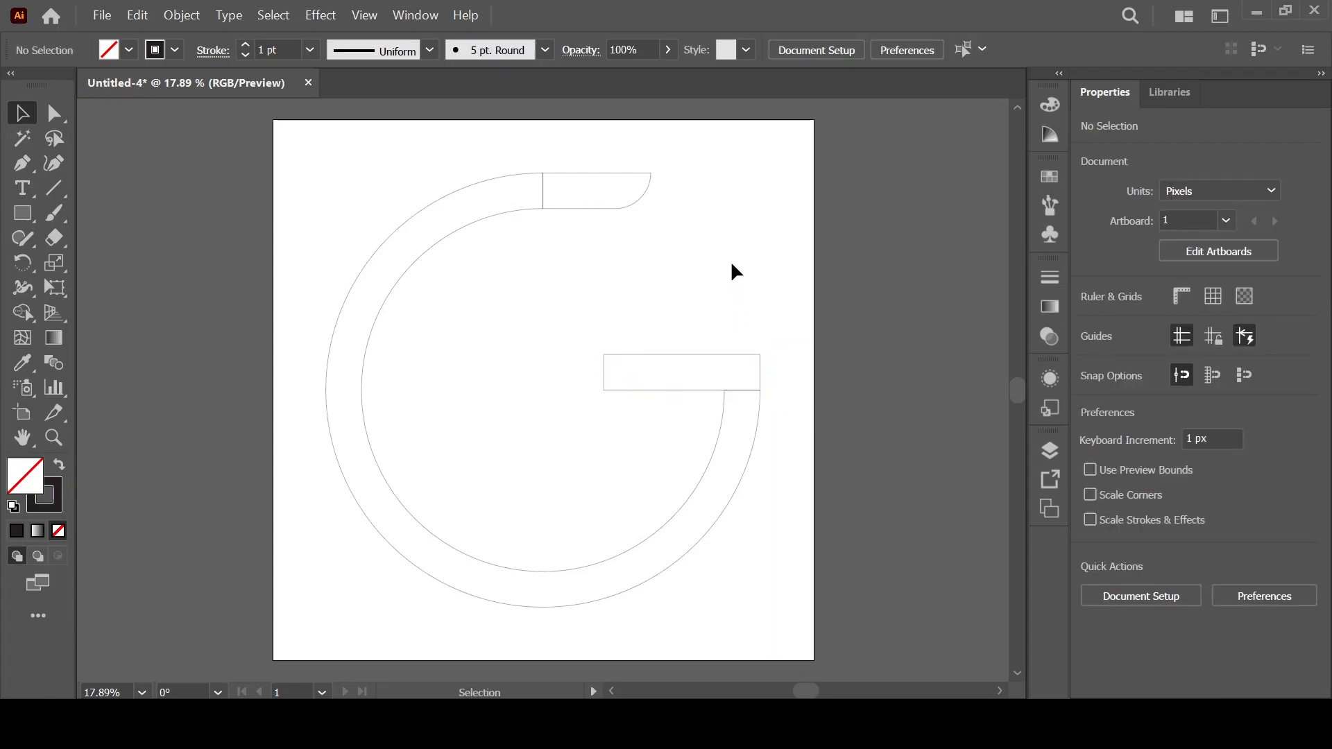
left_click(744, 354)
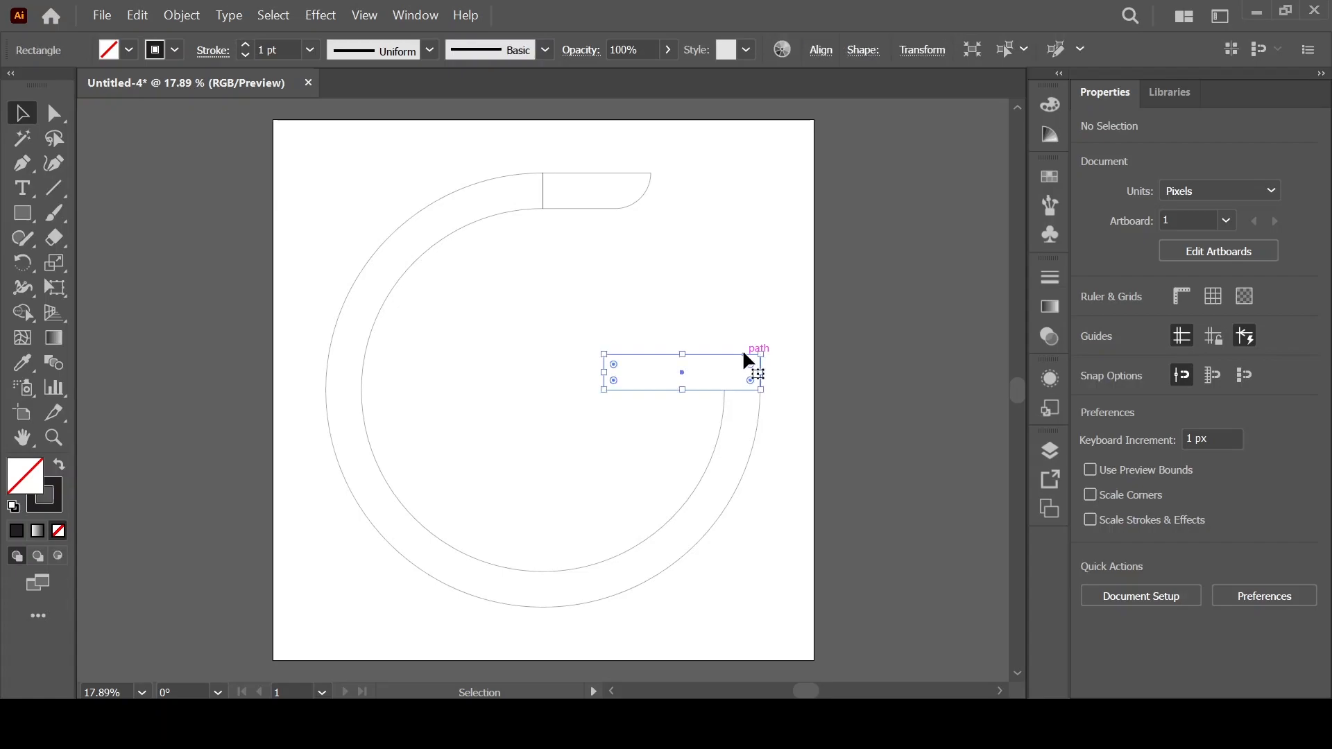
key("Down")
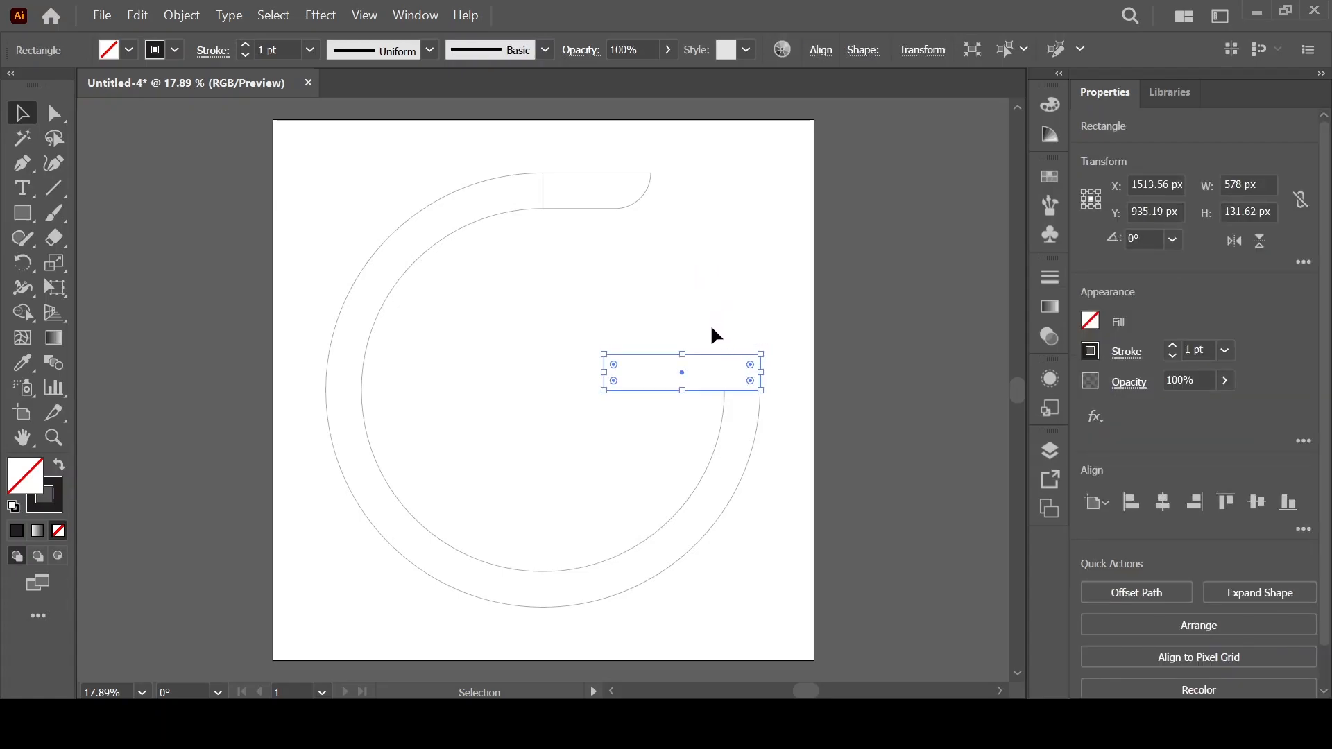
left_click(752, 278)
- Merge the ring, the rounded top extension and the horizontal bar into a single G shape with Shape Builder
left_click_drag(322, 152, 784, 618)
left_click(788, 452)
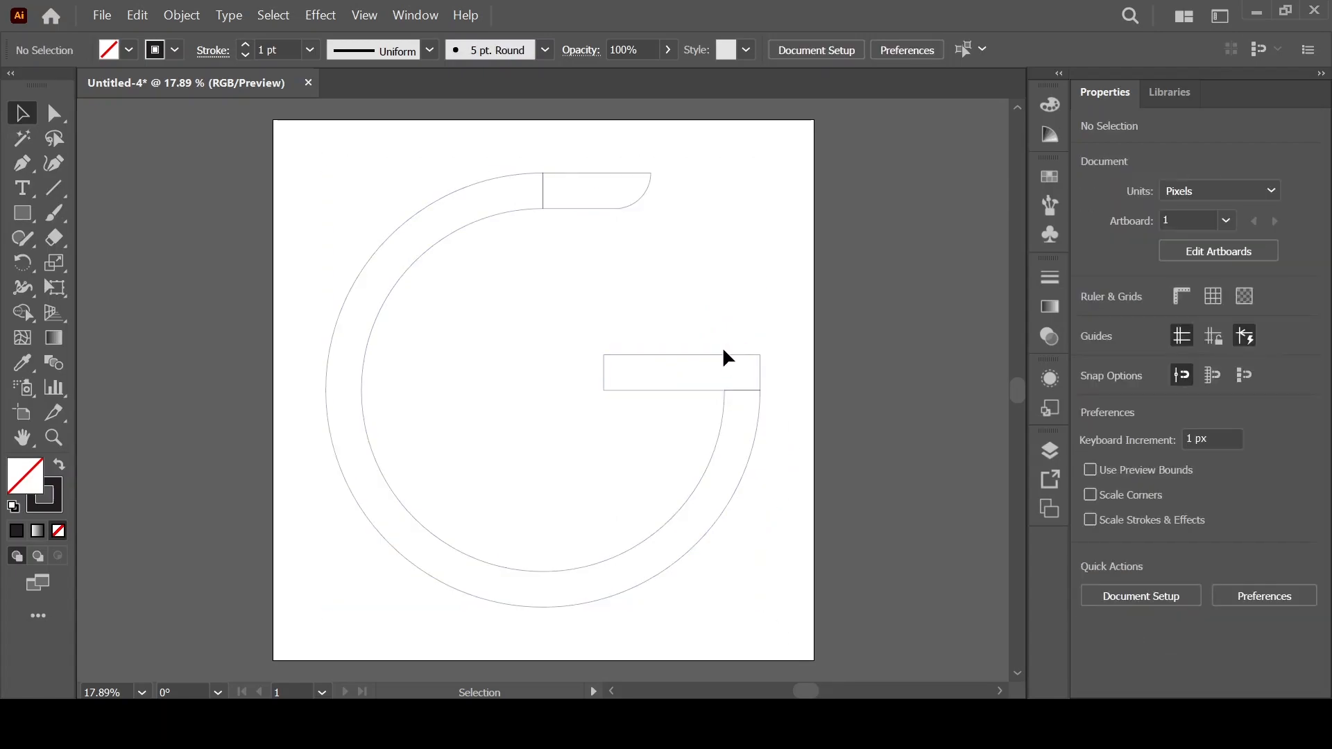
left_click_drag(313, 152, 778, 624)
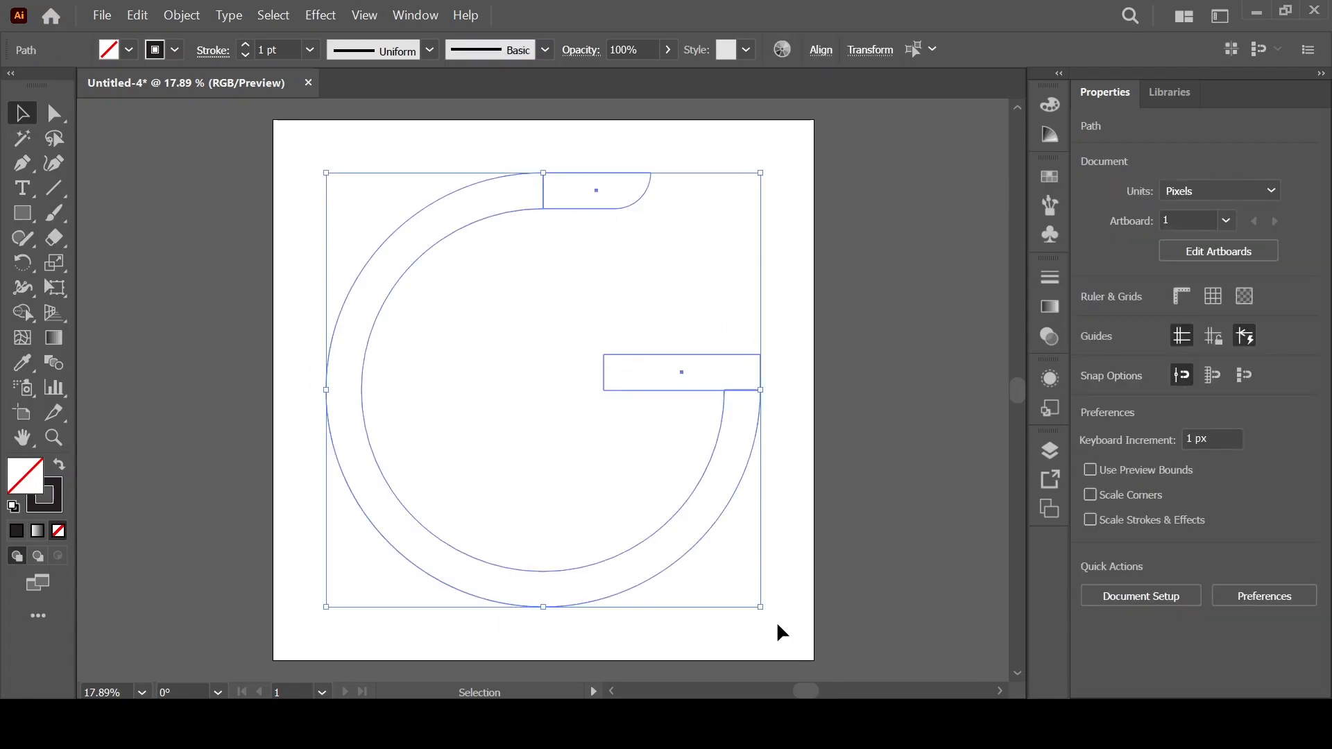
left_click(23, 314)
mouse_move(583, 196)
left_mouse_down()
mouse_move(463, 194)
mouse_move(353, 321)
mouse_move(363, 461)
mouse_move(393, 517)
mouse_move(549, 576)
mouse_move(645, 576)
mouse_move(719, 476)
mouse_move(743, 372)
left_mouse_up()
left_click(21, 113)
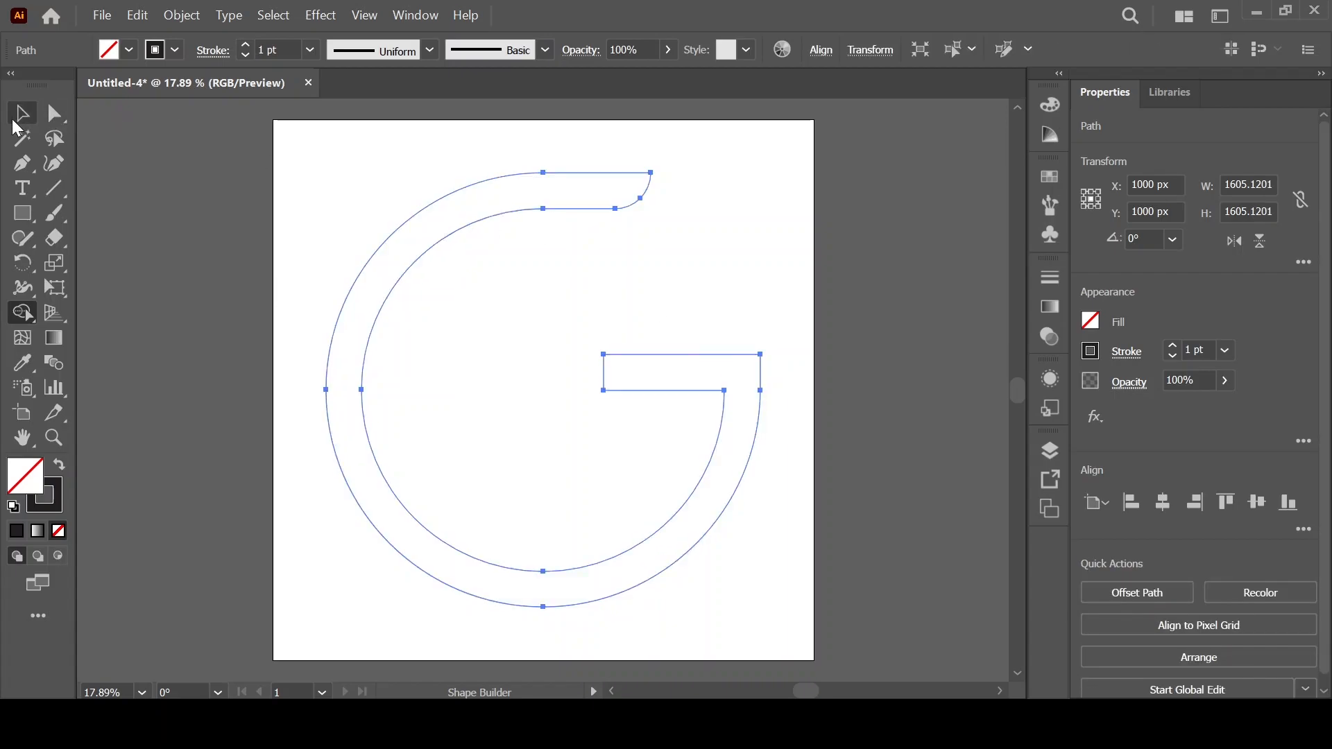
left_click(426, 131)
- Fill the whole G shape with red
left_click_drag(321, 152, 787, 608)
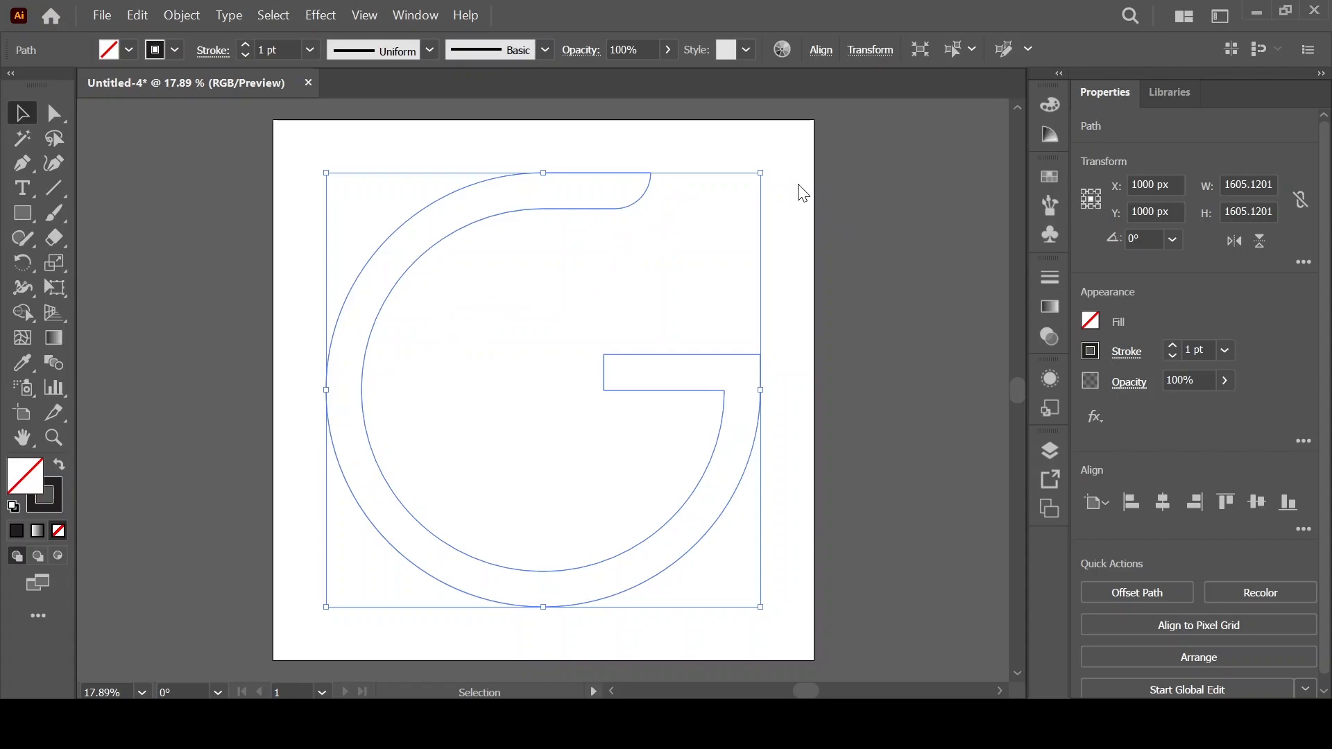
key("comma")
left_click(713, 136)
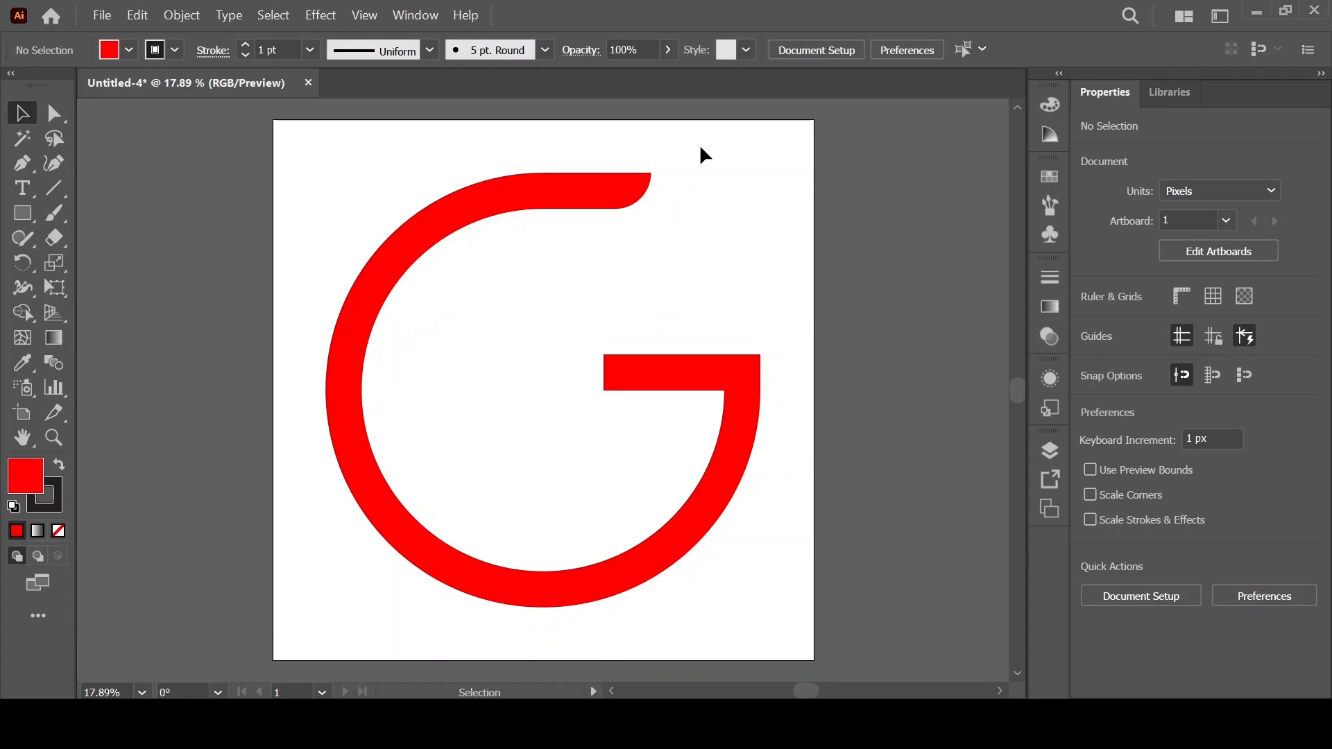
- Move the red G aside past the artboard's right edge and draw a 2000 × 2000 px rectangle covering the artboard
left_click_drag(485, 204, 960, 317)
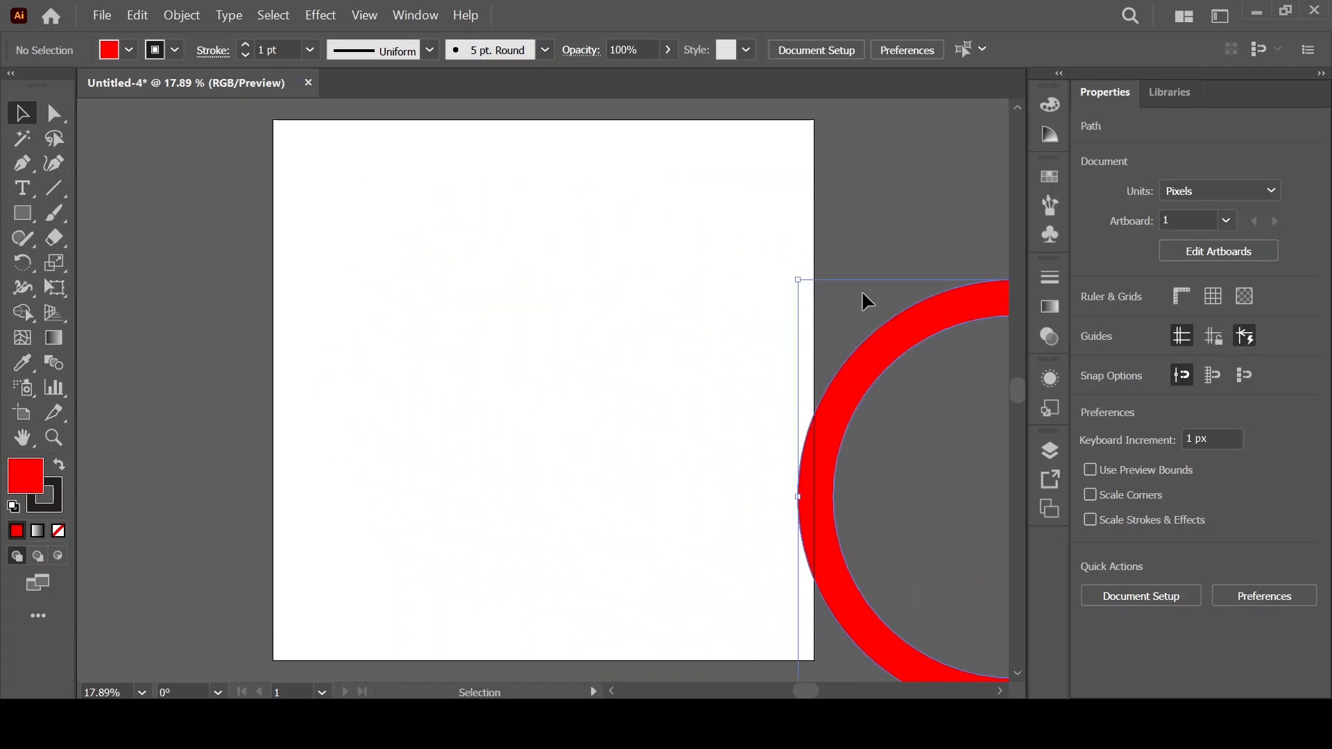
left_click(23, 213)
left_click_drag(274, 121, 814, 661)
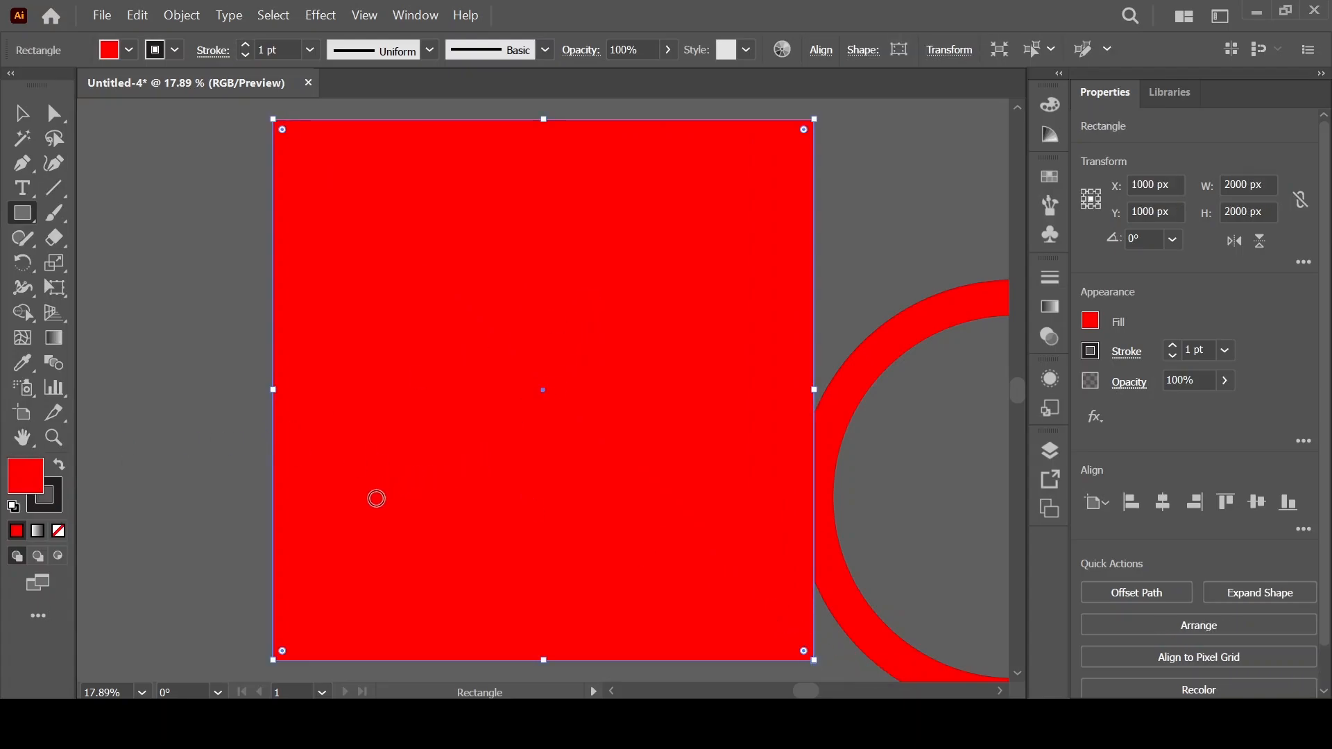
- Fill the 2000 × 2000 px background rectangle with black and remove its stroke
left_click(809, 235)
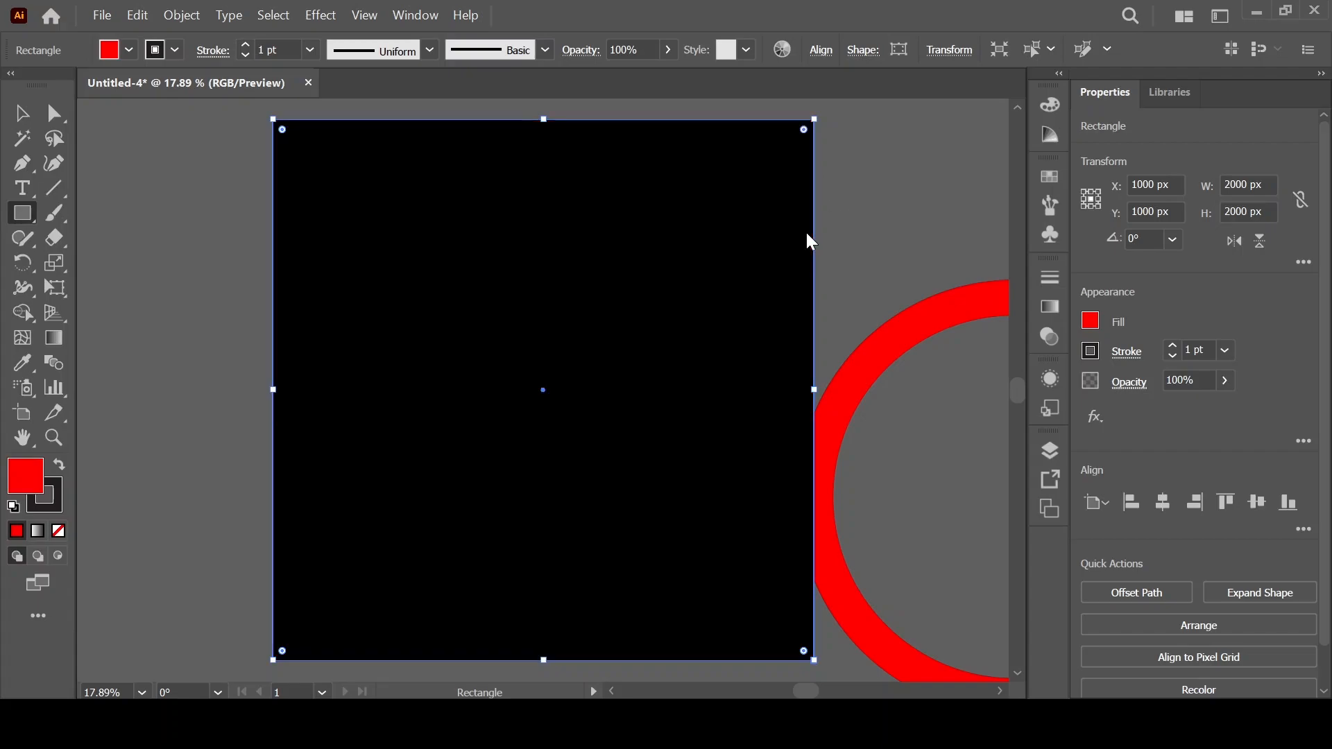
left_click(57, 505)
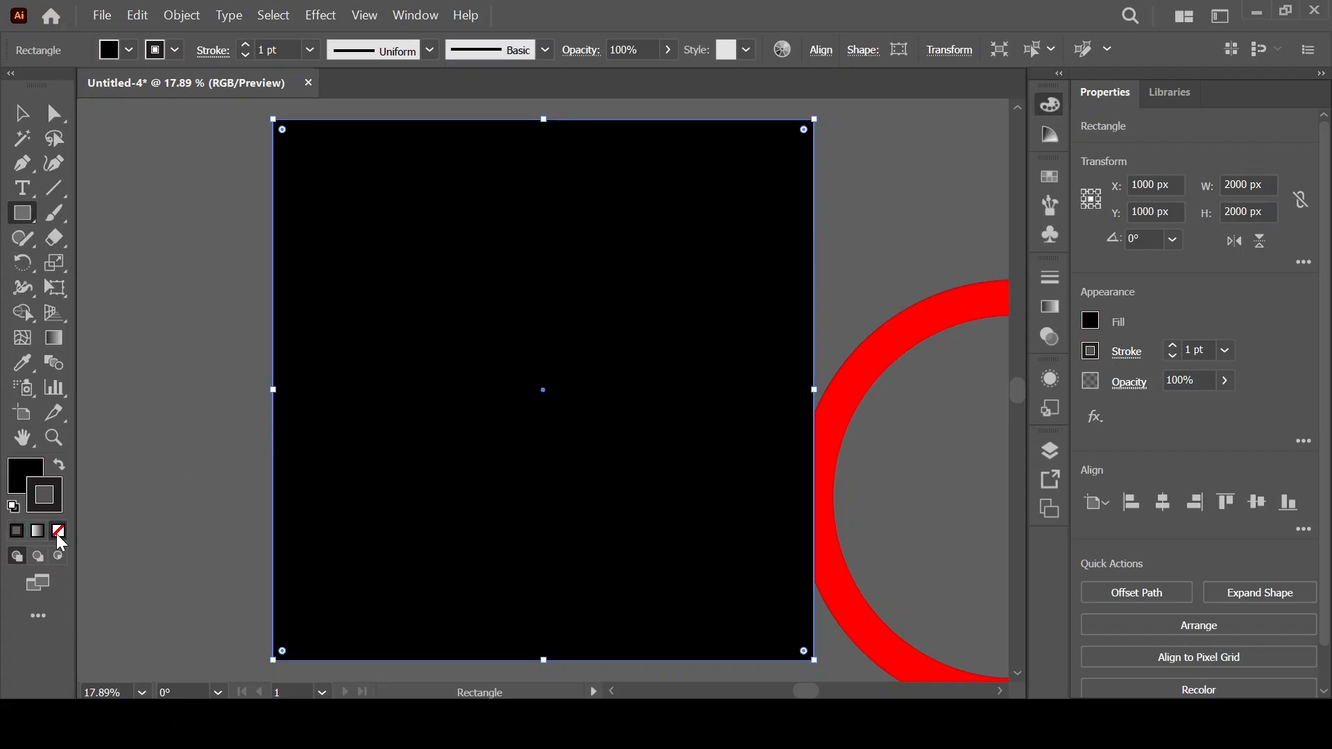
left_click(57, 533)
left_click(31, 478)
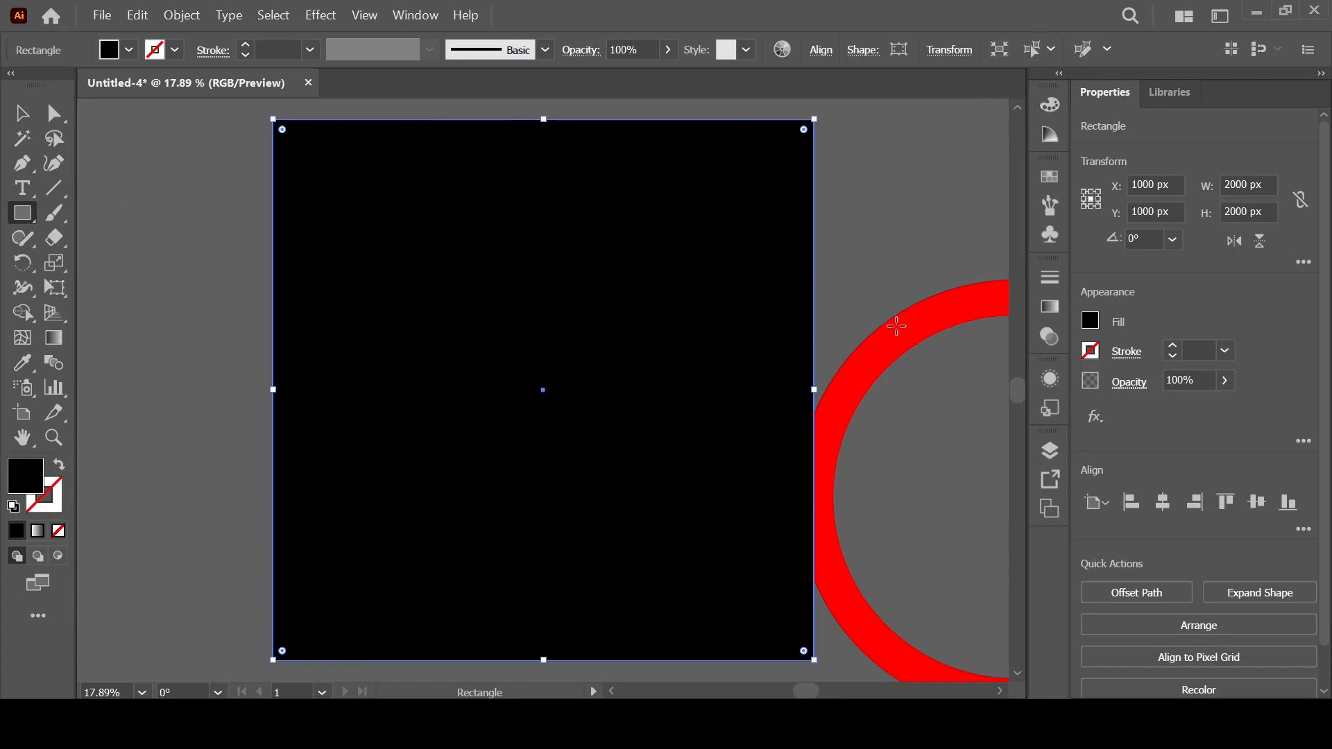
- Move the red G onto the artboard in front of the black square, centre it horizontally, and deselect it
left_click(21, 113)
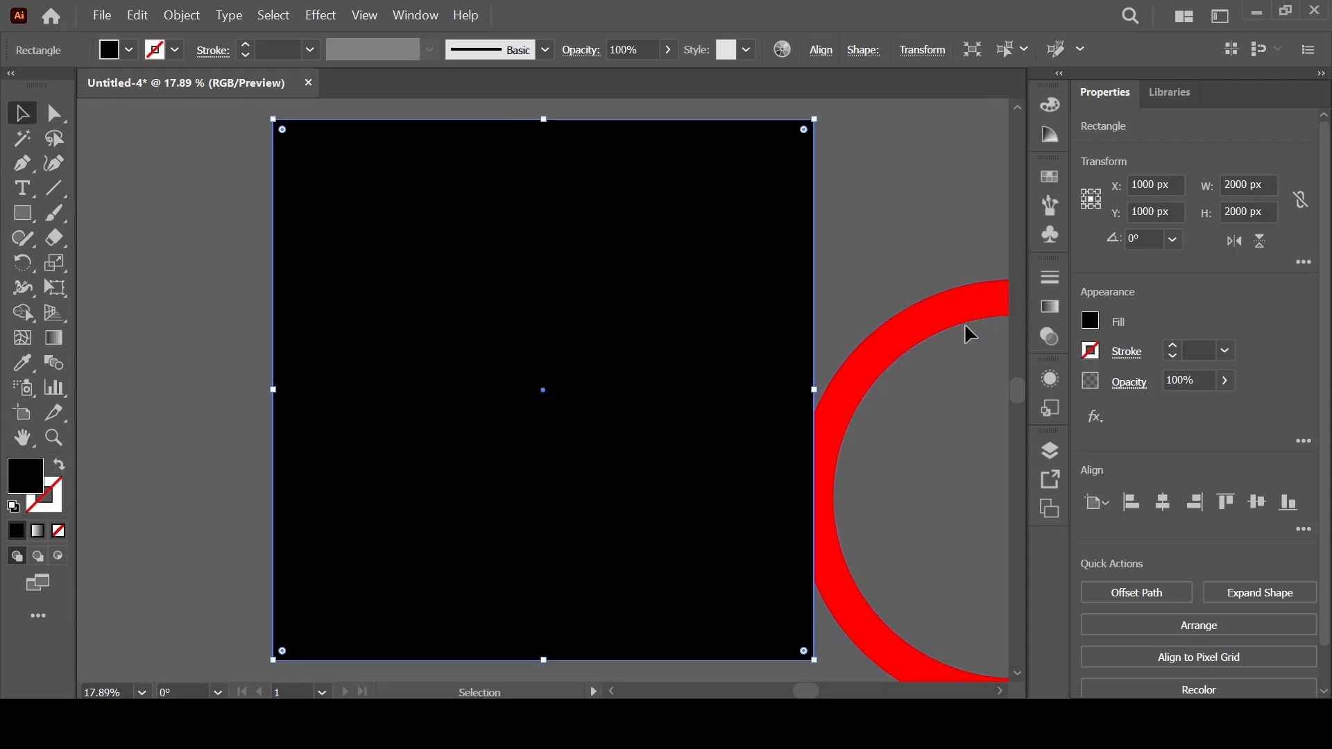
left_click_drag(960, 327, 838, 299)
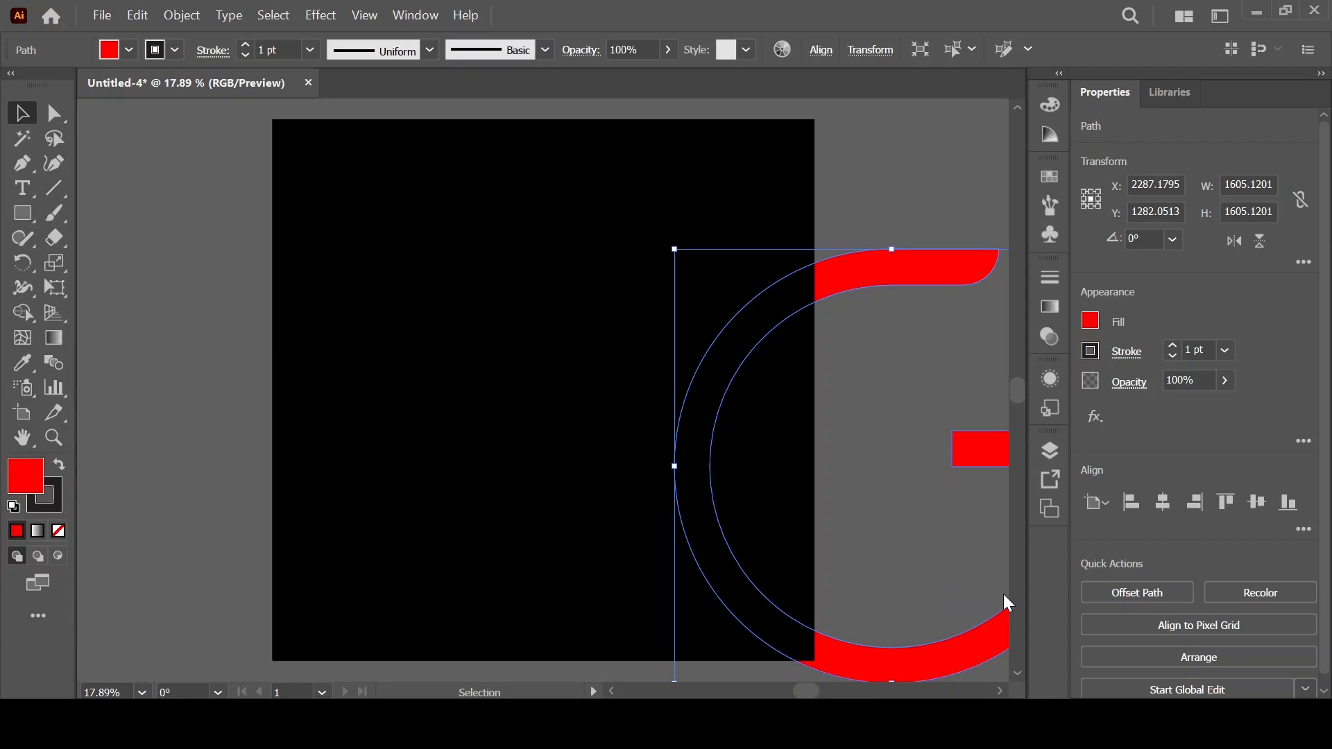
left_click_drag(915, 266, 577, 190)
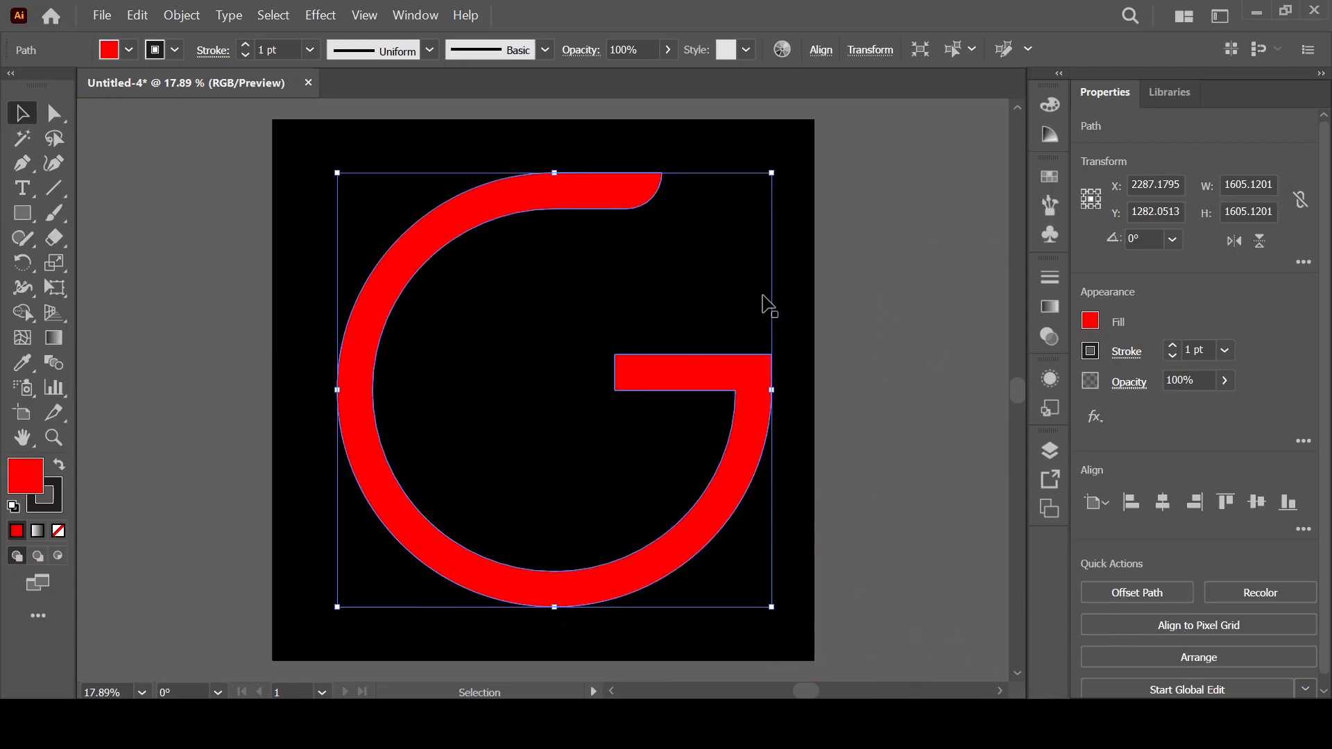
left_click(1164, 502)
left_click(917, 383)
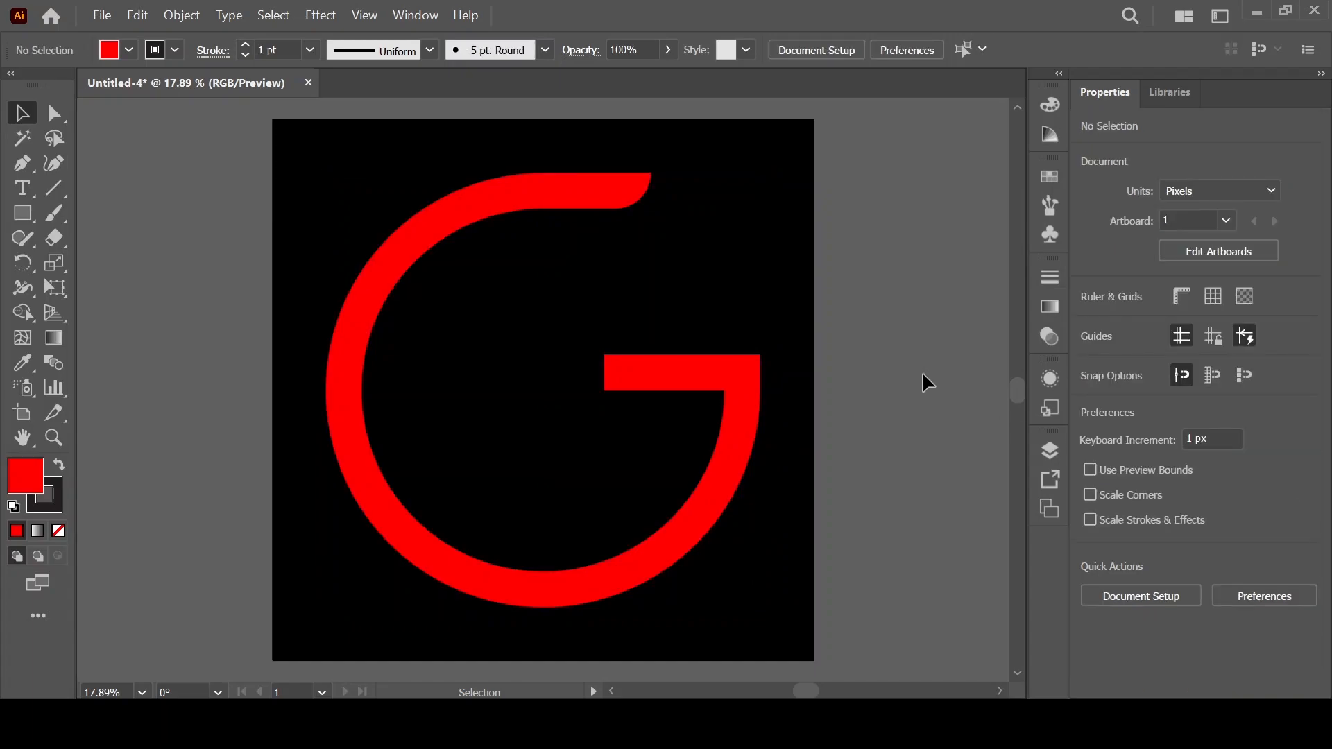
key("ctrl")
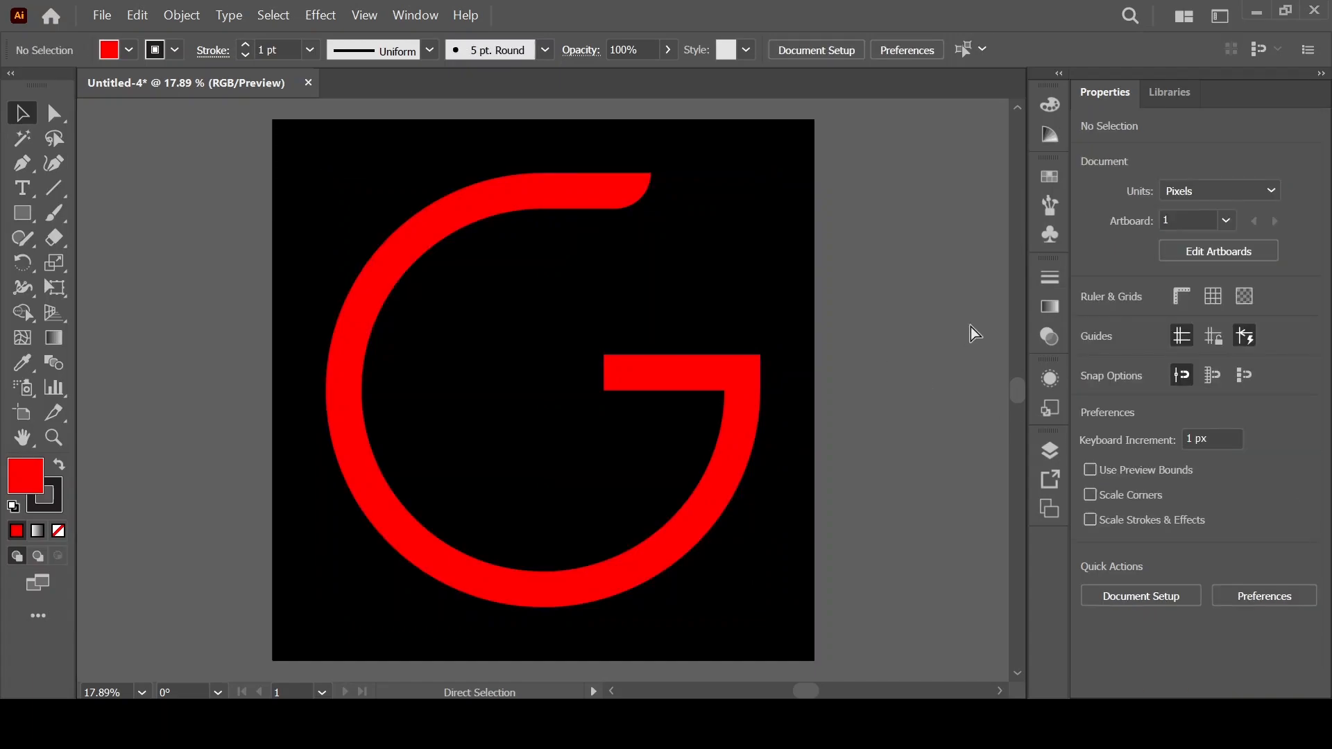